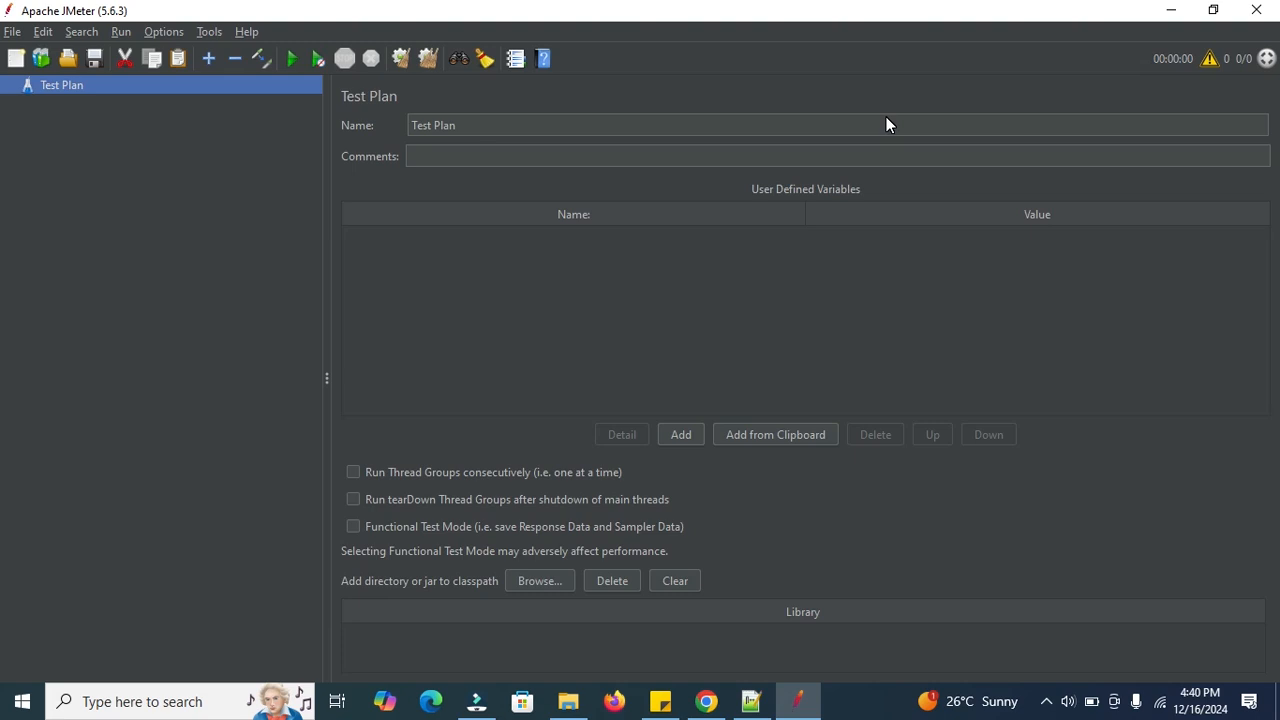
# Bring the Notepad++ 'new 1' notes with the API KEY line to the front.
pyautogui.click(751, 701)
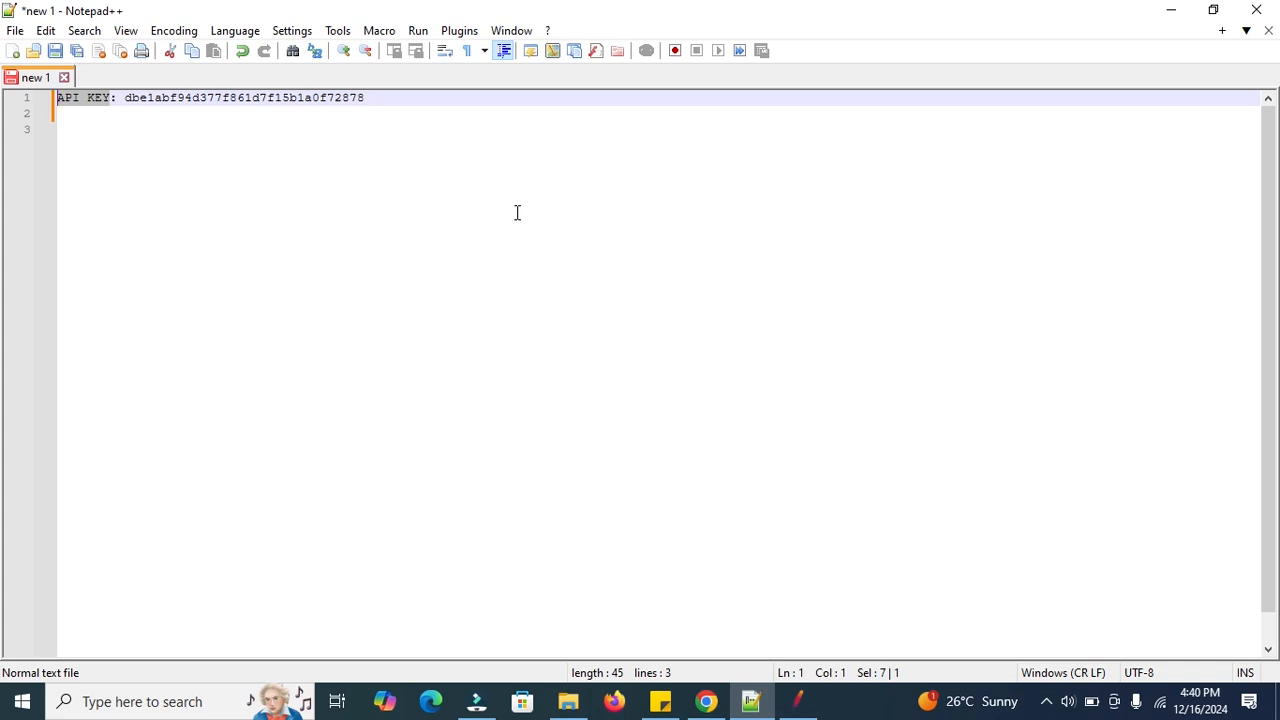
# Replace the API KEY label with a line break and add a 'for example' line below the key.
pyautogui.press('Return')
pyautogui.press('Down')
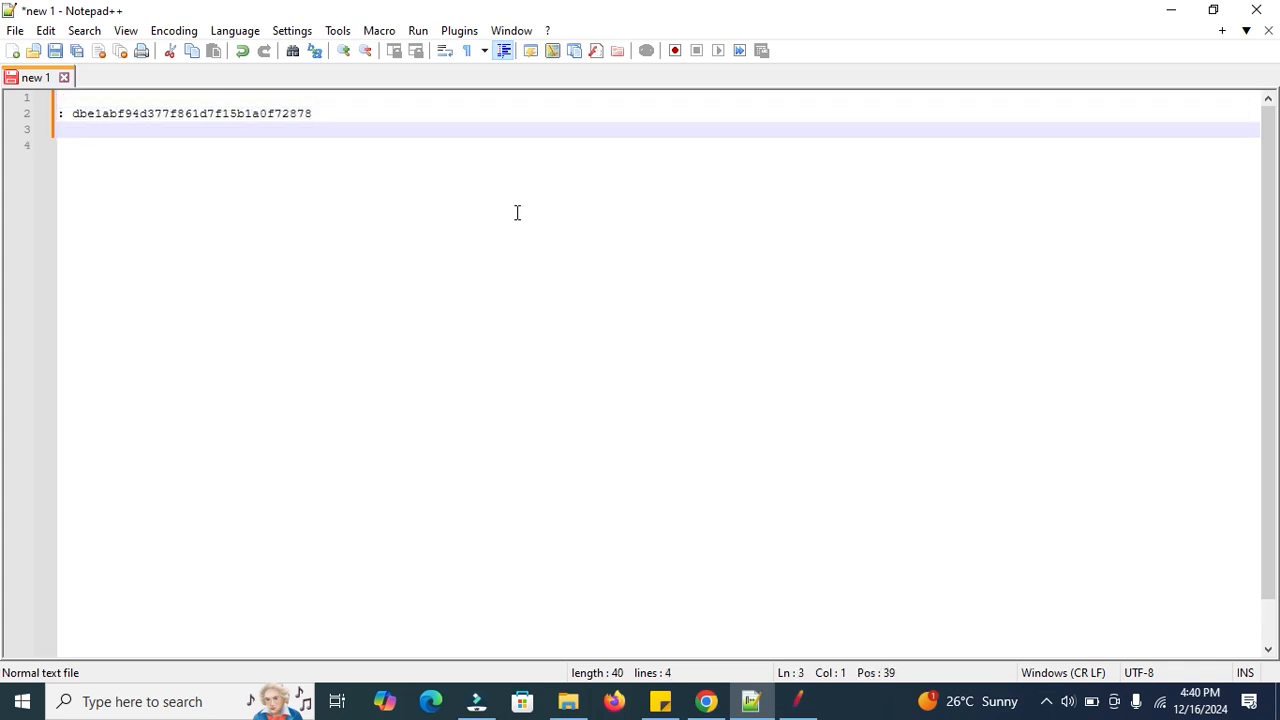
pyautogui.press('Return')
pyautogui.write('for example')
pyautogui.press('Return')
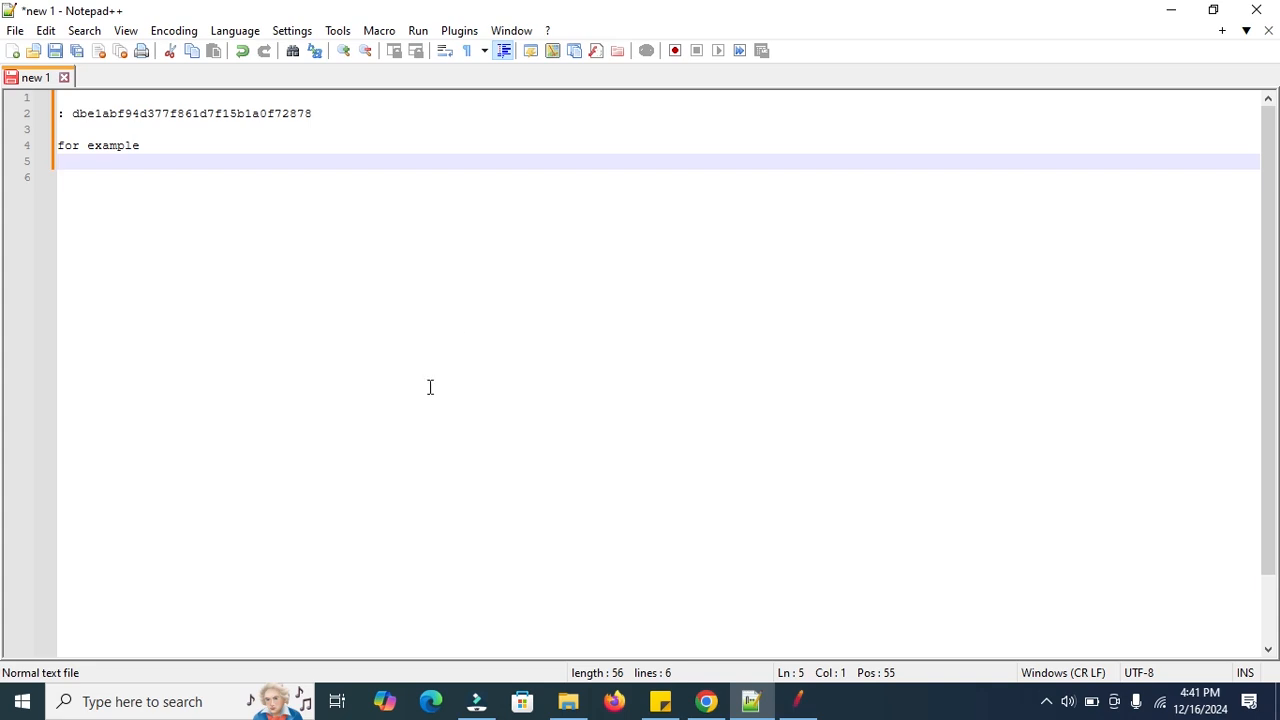
pyautogui.click(706, 701)
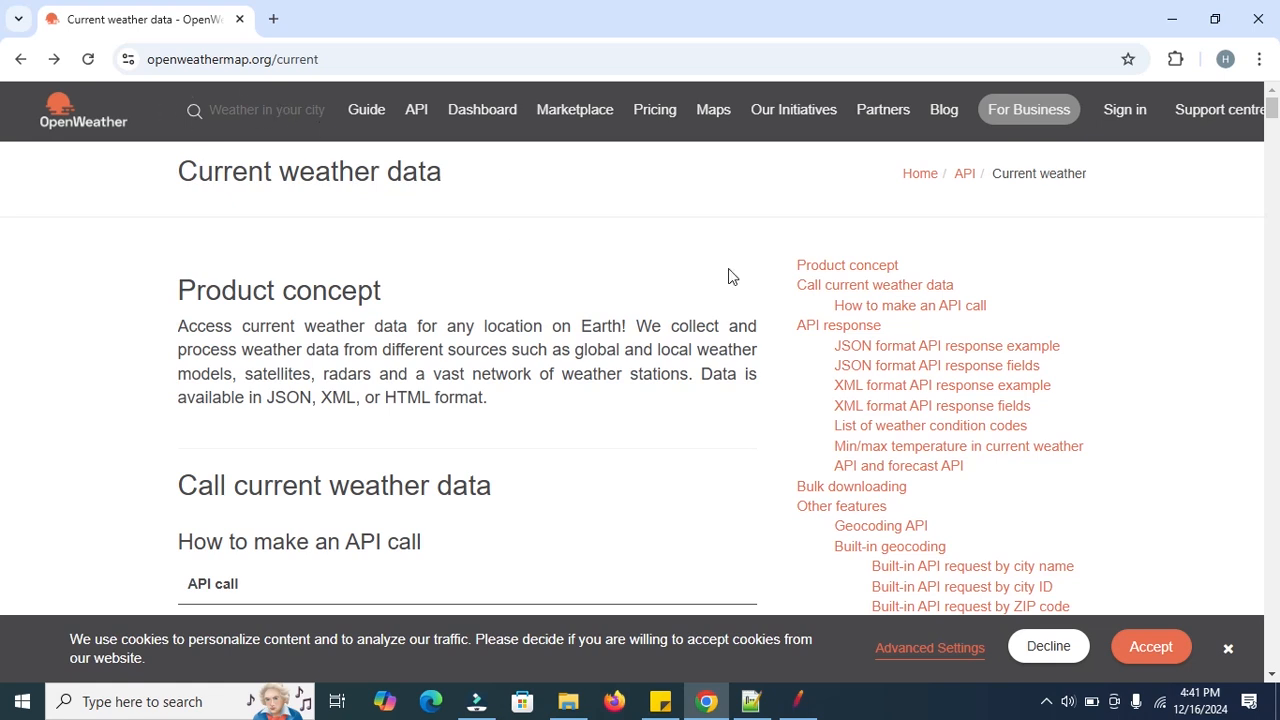
# Select the example weather API call URL with lat=44.34 and lon=10.99 in OpenWeather's docs.
pyautogui.moveTo(1271, 109); pyautogui.dragTo(1273, 131)
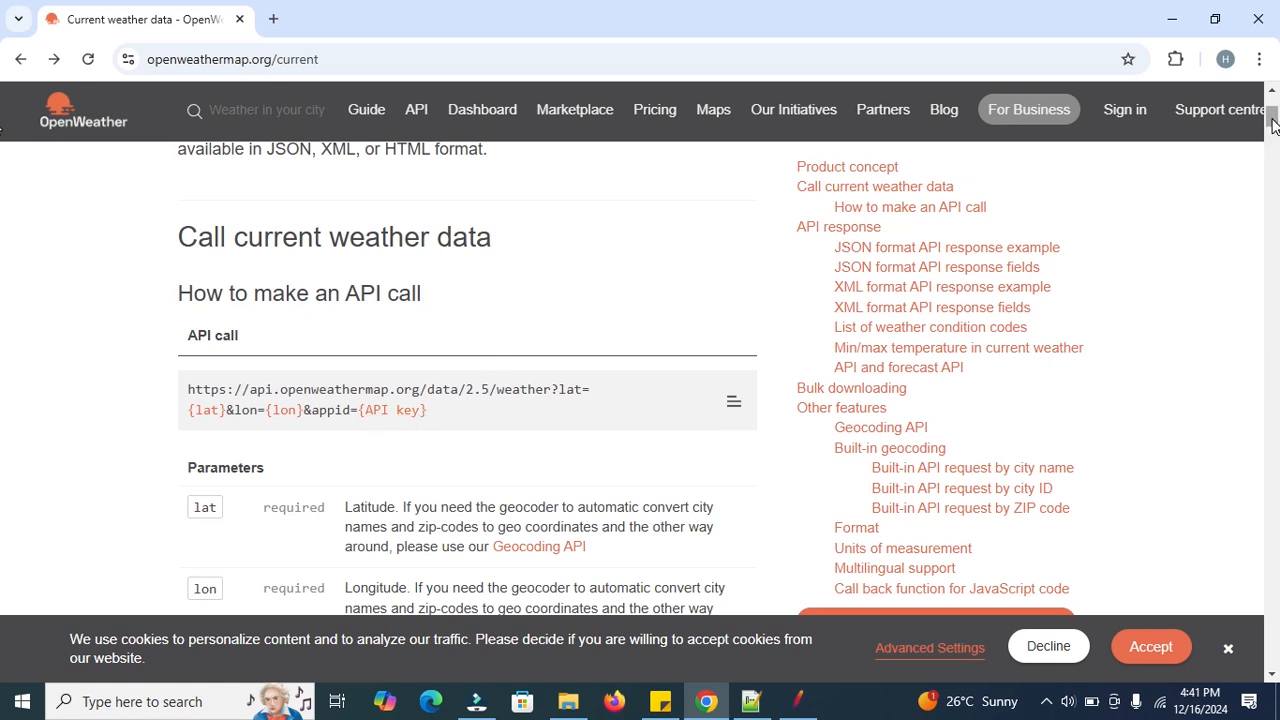
pyautogui.moveTo(1273, 119); pyautogui.dragTo(1273, 122)
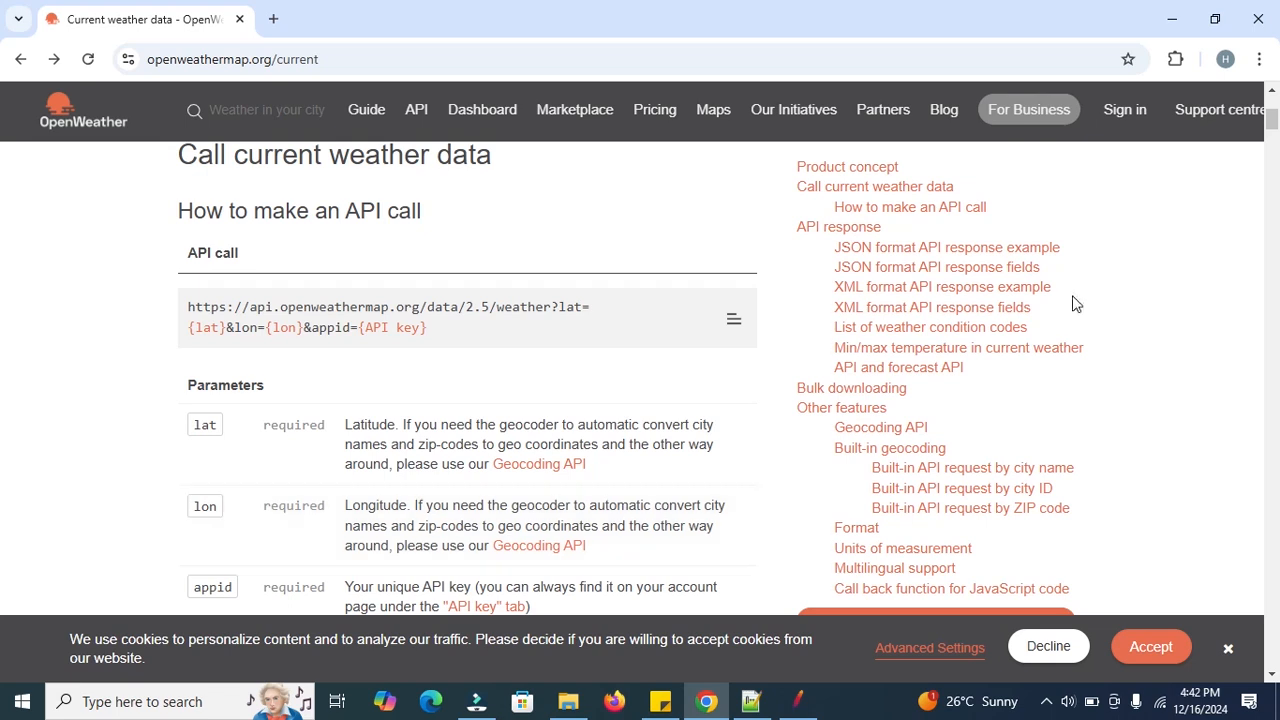
pyautogui.moveTo(1269, 125); pyautogui.dragTo(1269, 133)
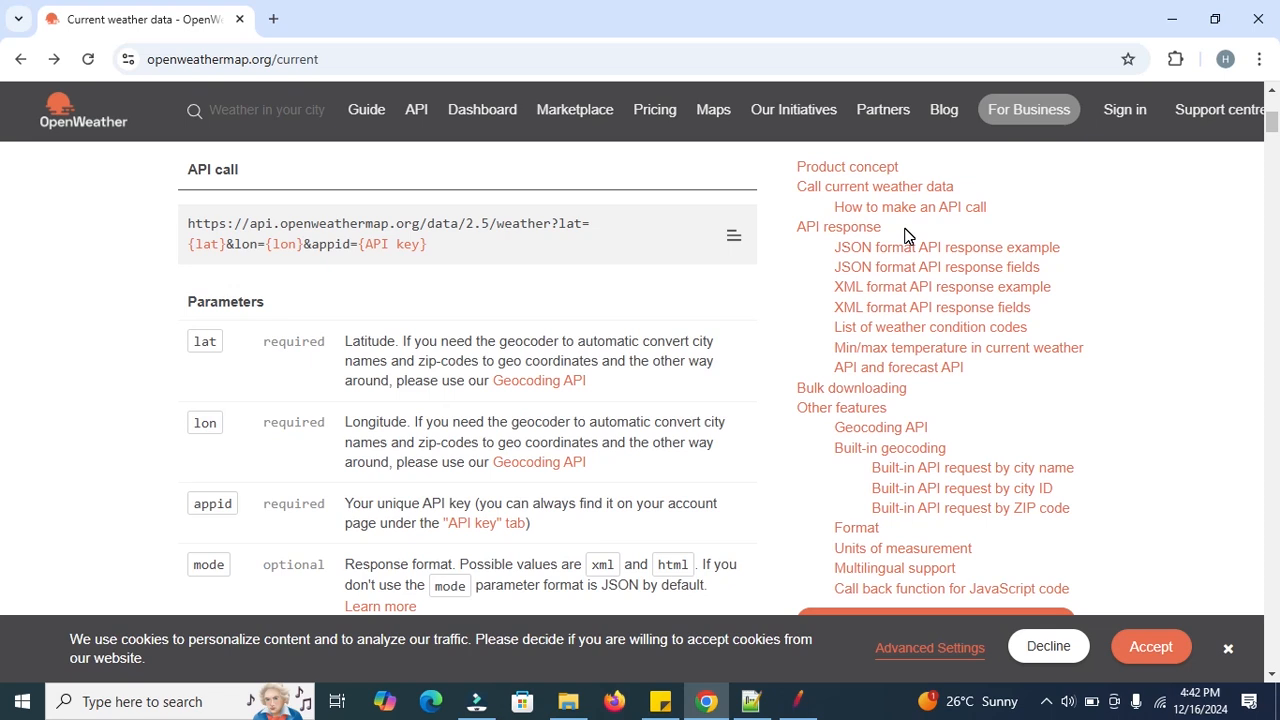
pyautogui.moveTo(1272, 119); pyautogui.dragTo(1273, 144)
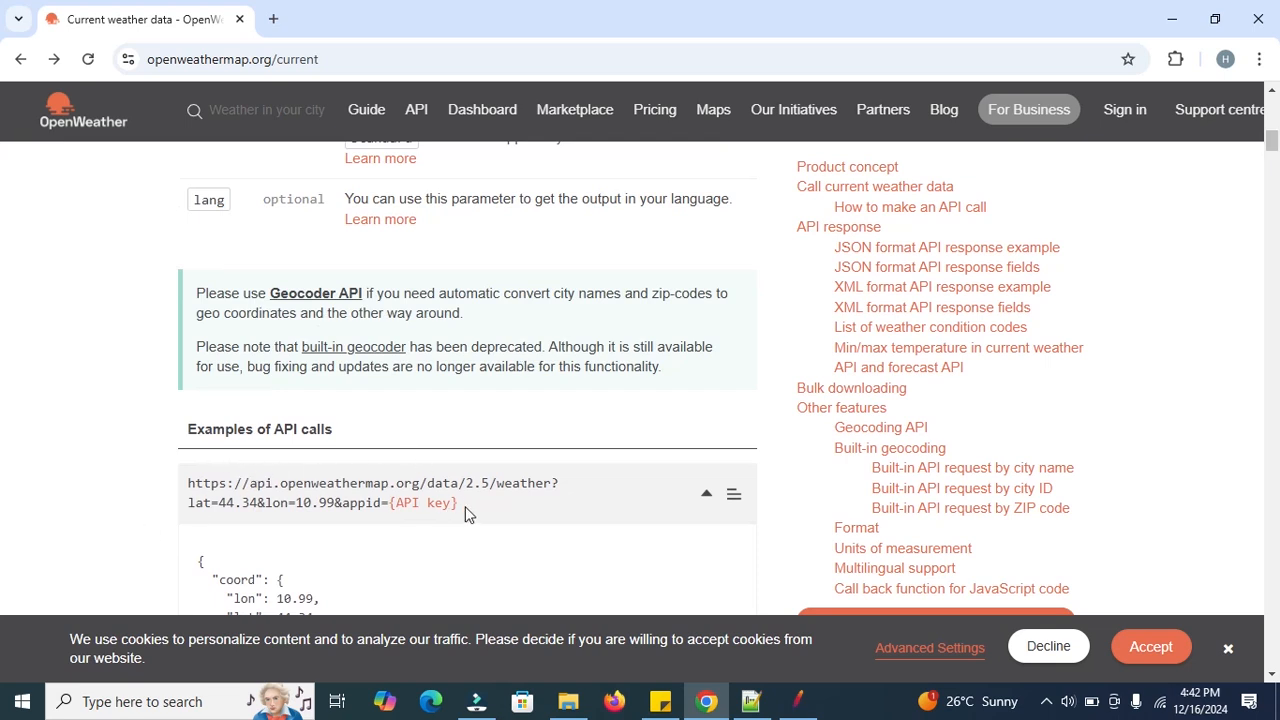
pyautogui.moveTo(474, 515); pyautogui.dragTo(180, 486)
pyautogui.hotkey('ctrl', 'c')
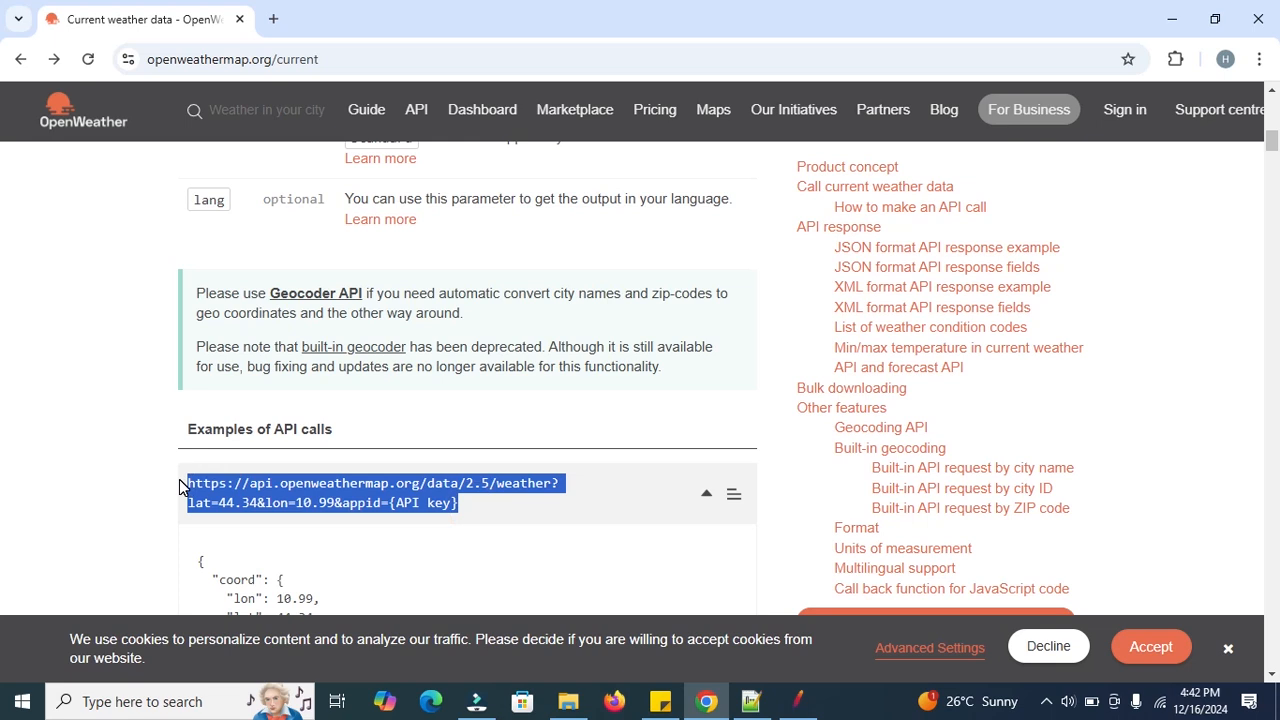
pyautogui.click(758, 708)
# Paste the example OpenWeatherMap URL on a new line below the 'for example' note.
pyautogui.press('Return')
pyautogui.press('Return')
pyautogui.hotkey('ctrl', 'v')
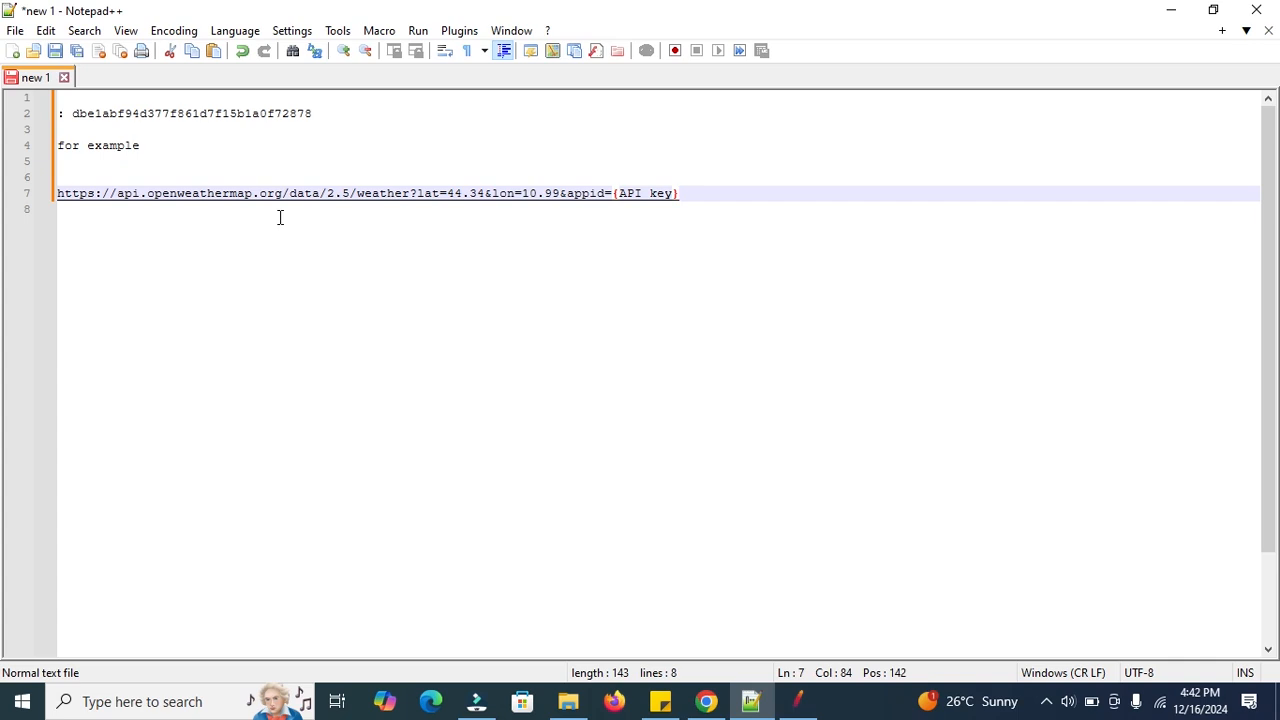
pyautogui.click(798, 703)
# Add a Thread Group under the Test Plan.
pyautogui.rightClick(67, 85)
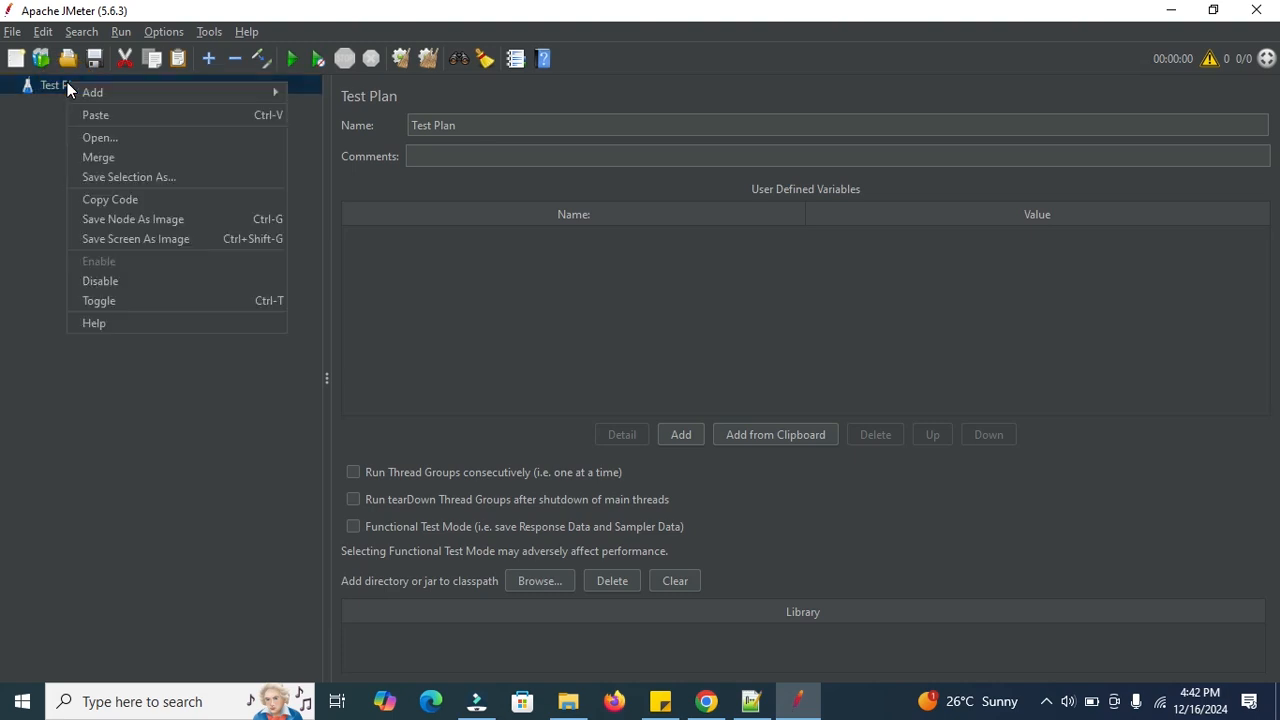
pyautogui.moveTo(117, 91)
pyautogui.moveTo(339, 93)
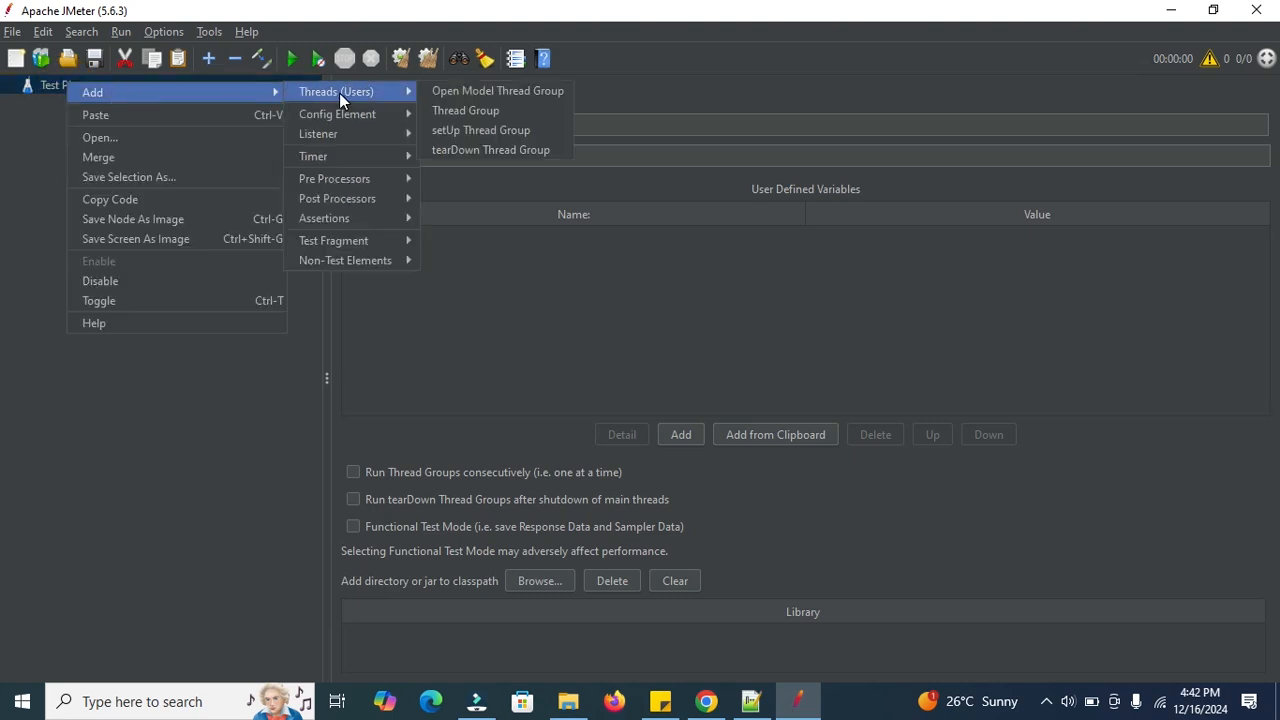
pyautogui.click(479, 107)
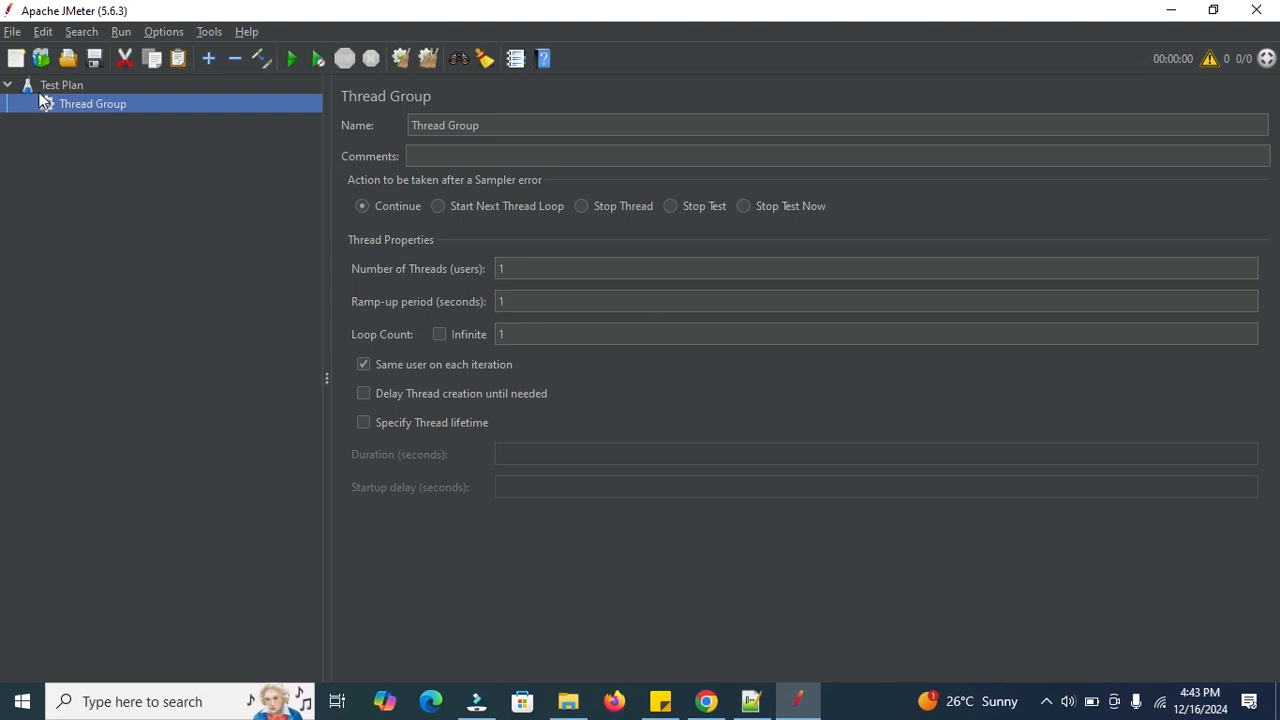
# Add an HTTP Request sampler under the Thread Group with protocol https.
pyautogui.rightClick(75, 106)
pyautogui.moveTo(170, 118)
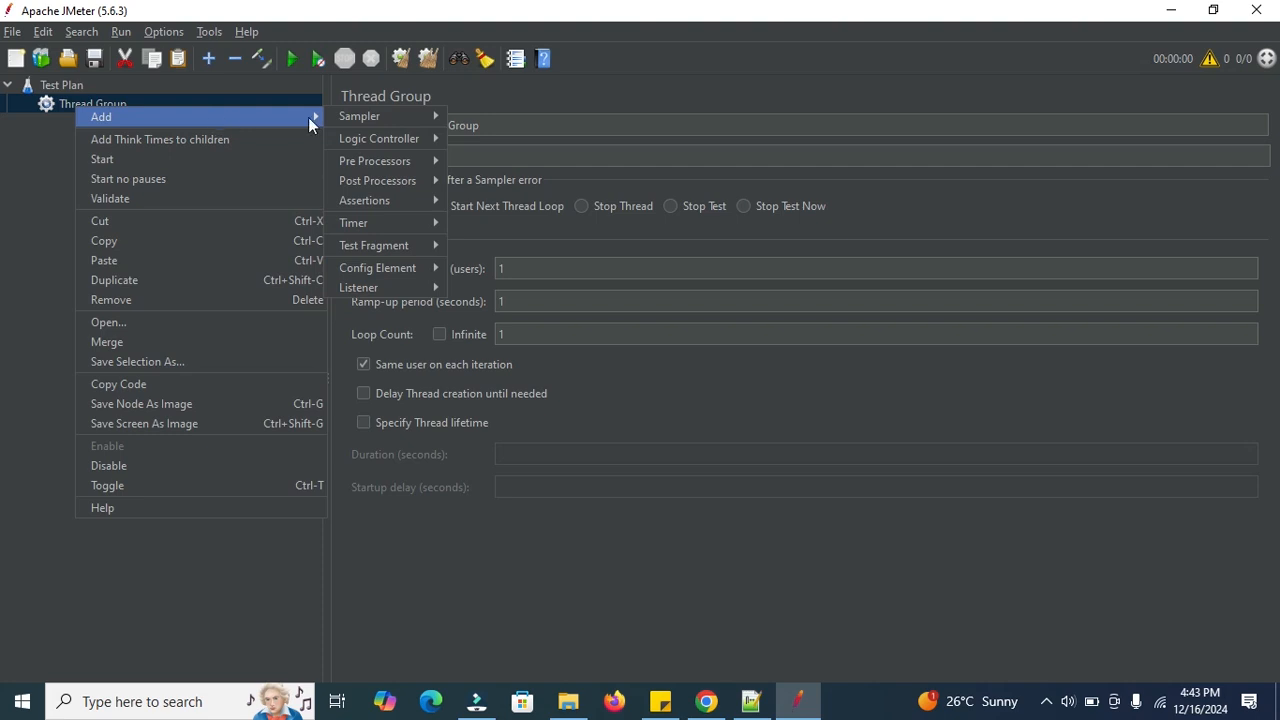
pyautogui.moveTo(380, 116)
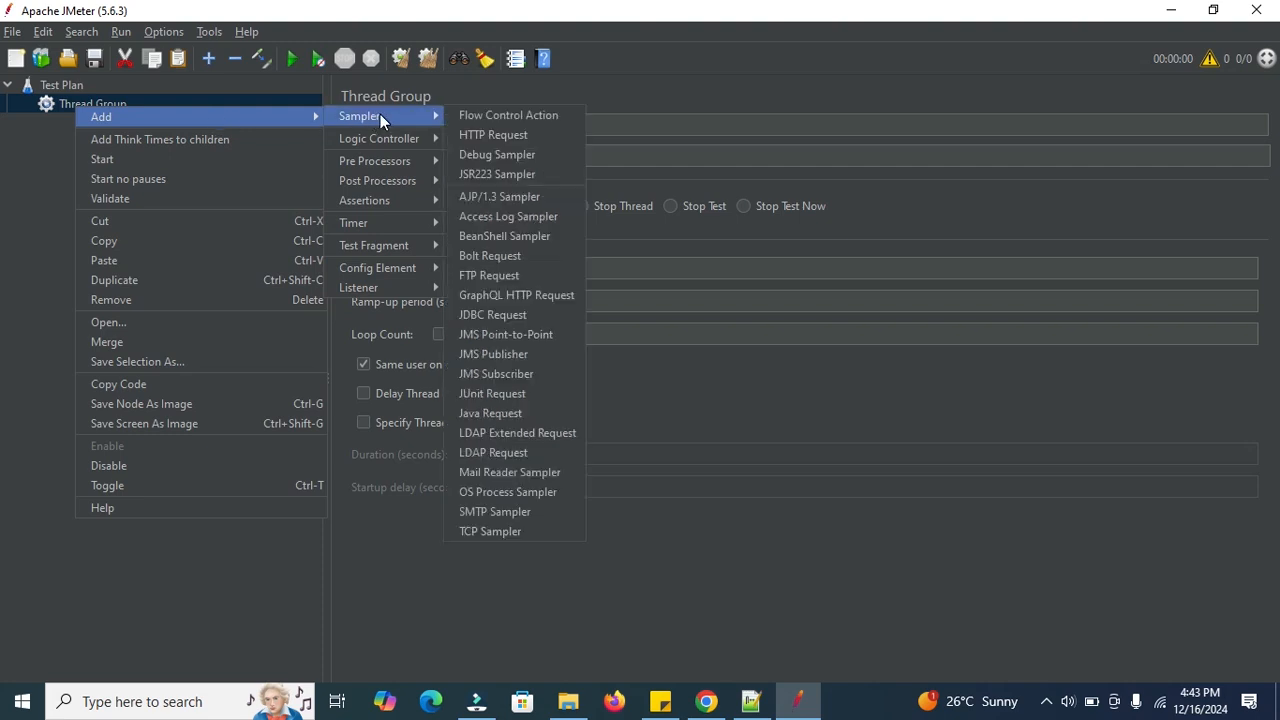
pyautogui.click(488, 133)
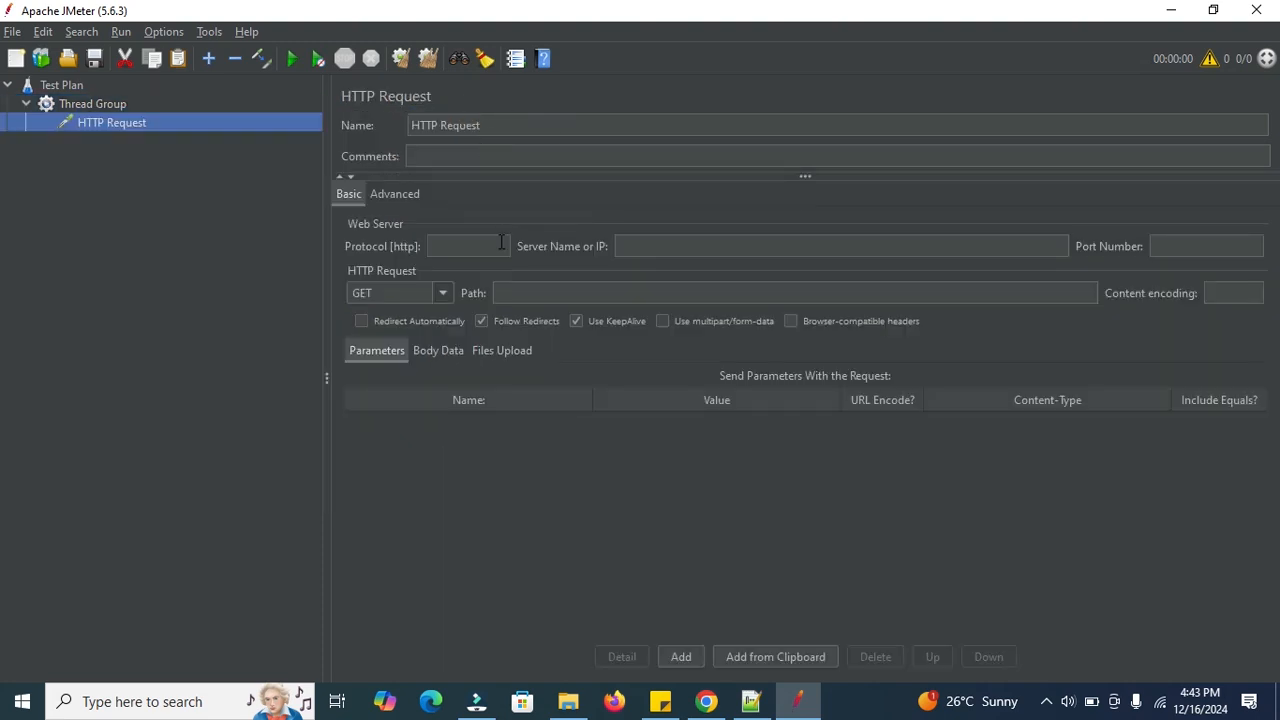
pyautogui.click(445, 242)
pyautogui.write('https')
pyautogui.click(751, 701)
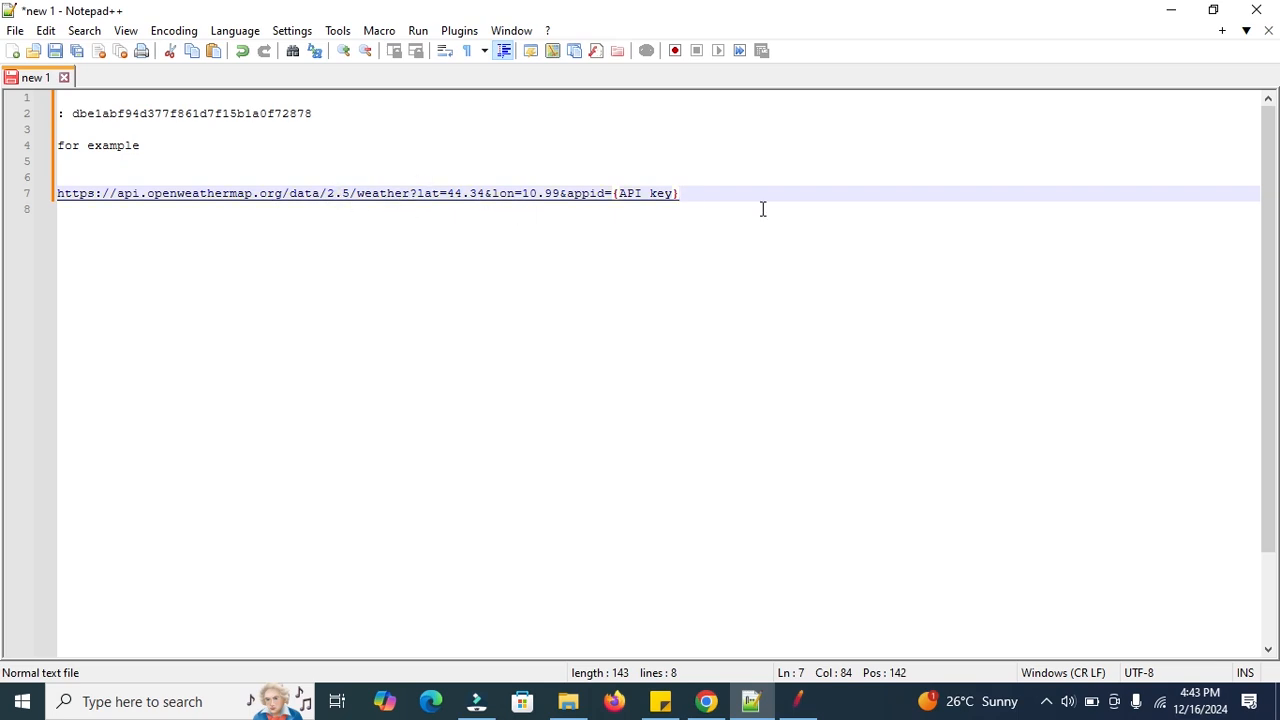
# Copy the full OpenWeatherMap API URL from line 7 of the notes.
pyautogui.moveTo(690, 196); pyautogui.dragTo(38, 202)
pyautogui.hotkey('ctrl', 'c')
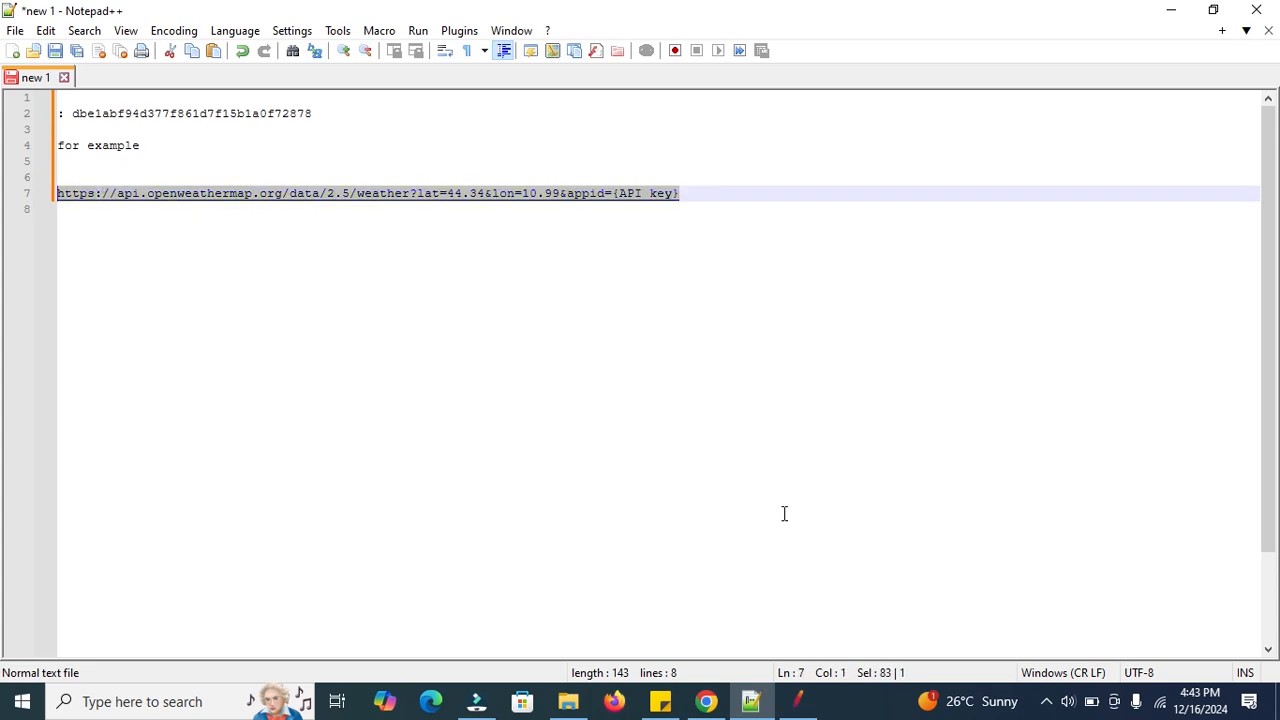
pyautogui.click(800, 705)
pyautogui.click(674, 249)
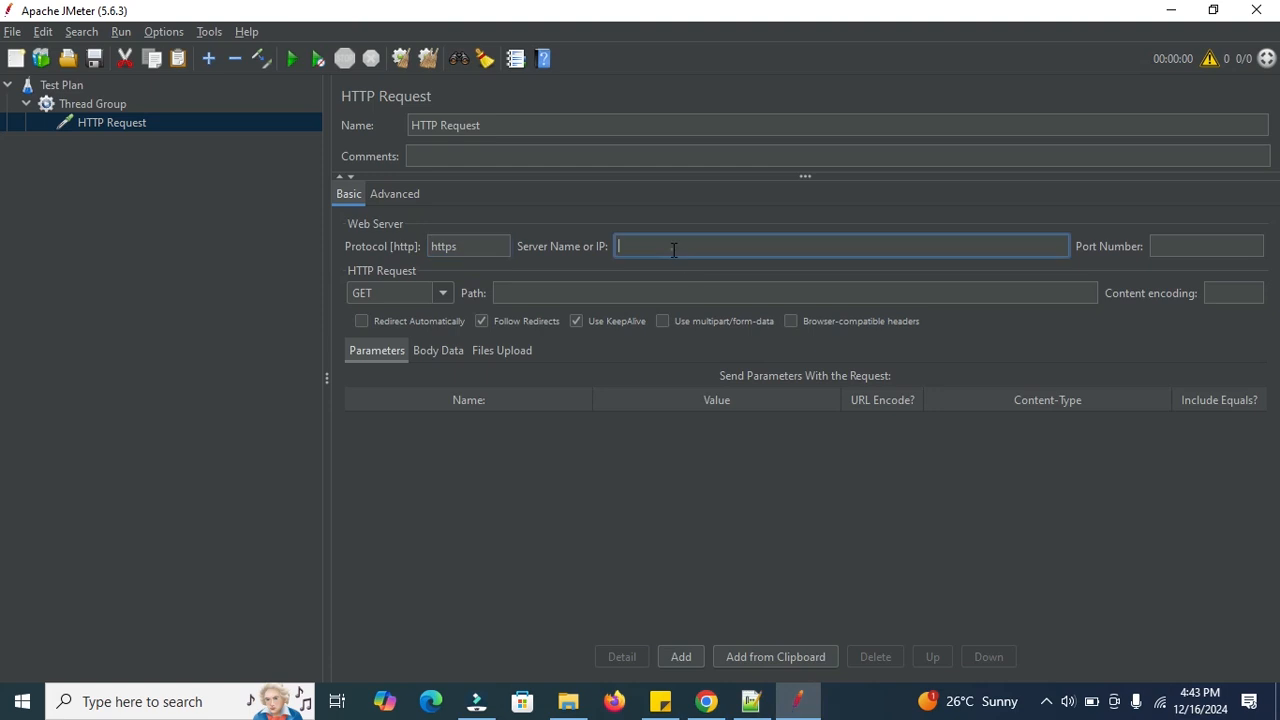
pyautogui.hotkey('ctrl', 'v')
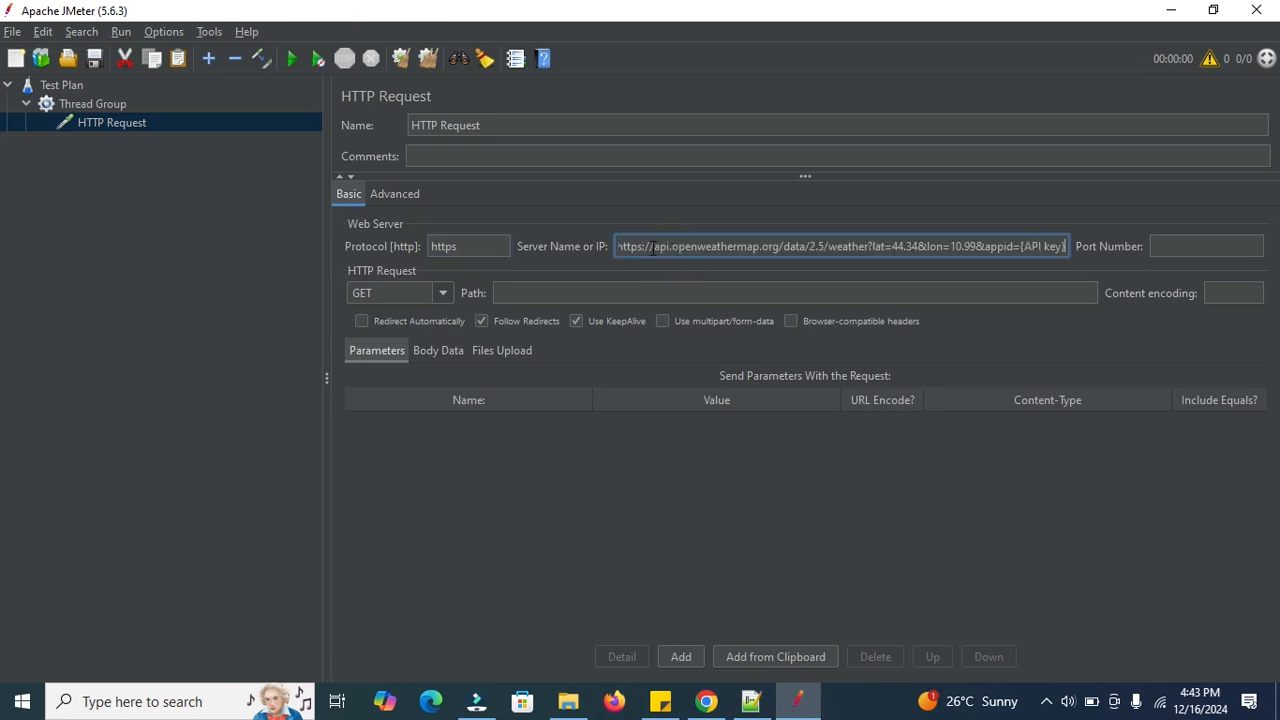
pyautogui.moveTo(655, 249); pyautogui.dragTo(593, 245)
pyautogui.press('BackSpace')
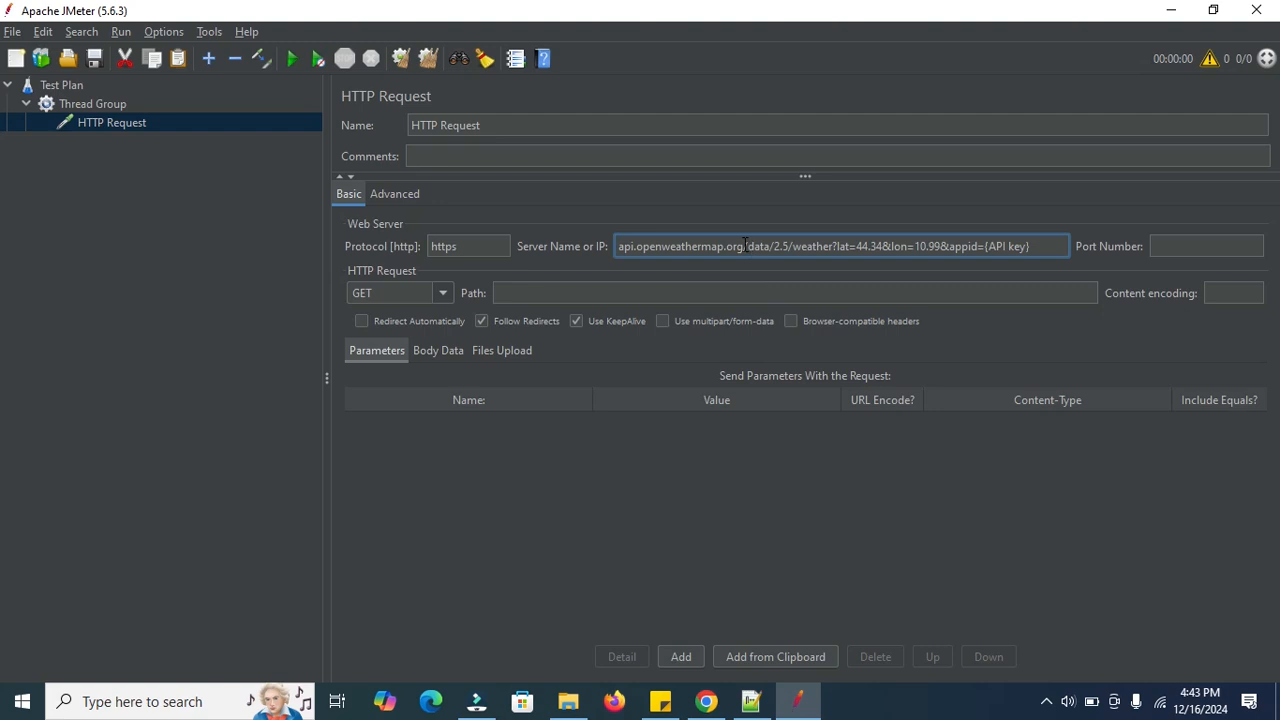
pyautogui.moveTo(745, 249); pyautogui.dragTo(1092, 253)
pyautogui.hotkey('ctrl', 'c')
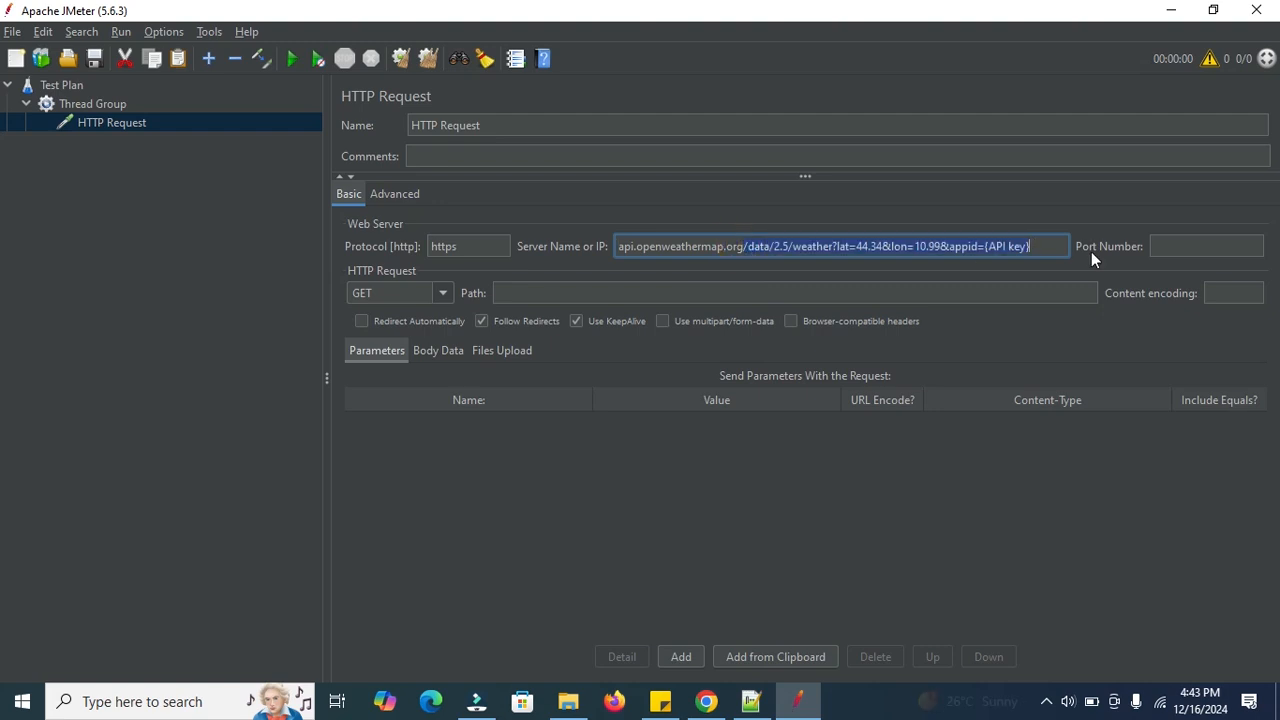
pyautogui.click(695, 291)
pyautogui.hotkey('ctrl', 'v')
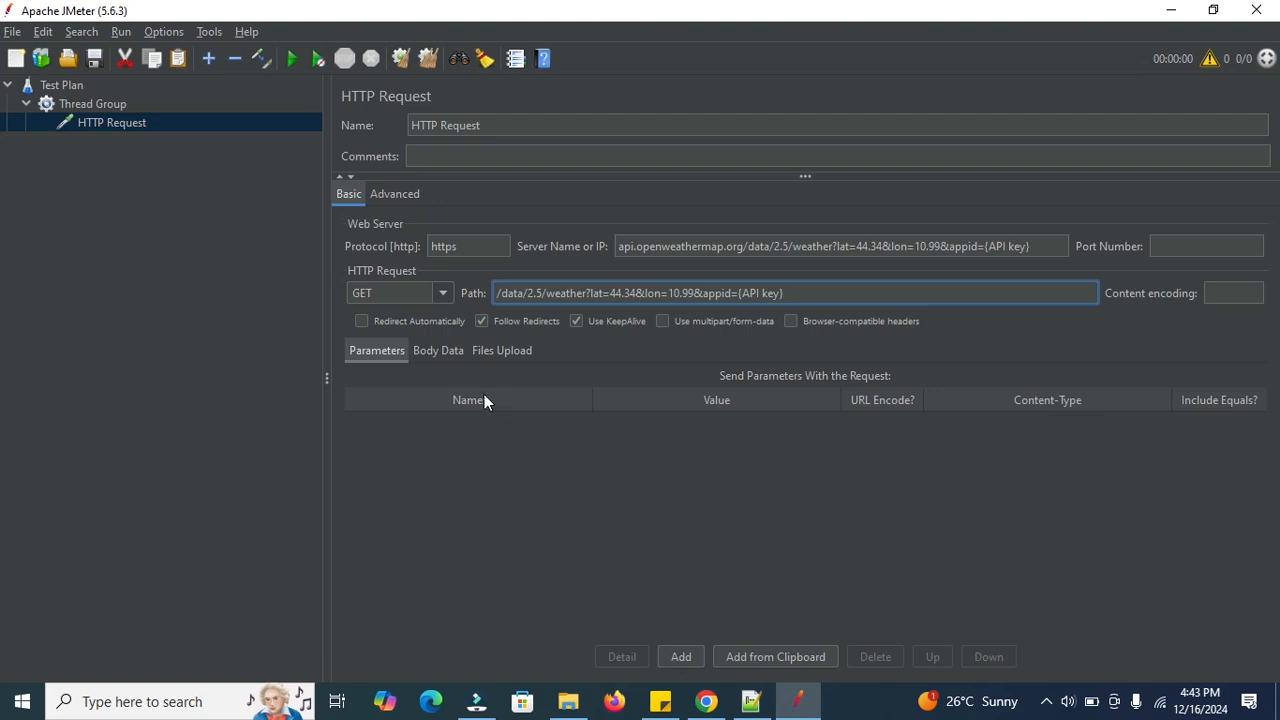
# Add a request parameter row named appid on the Parameters tab.
pyautogui.click(378, 357)
pyautogui.click(515, 396)
pyautogui.click(699, 397)
pyautogui.click(438, 350)
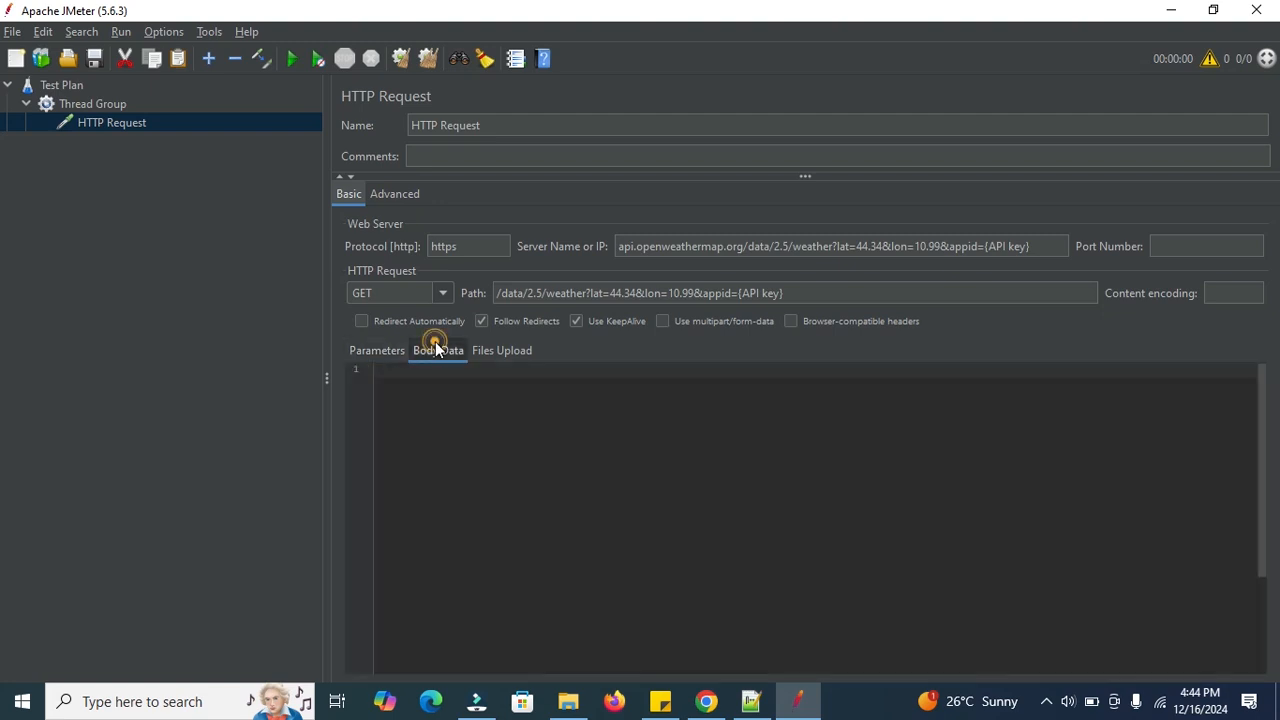
pyautogui.click(367, 350)
pyautogui.click(671, 656)
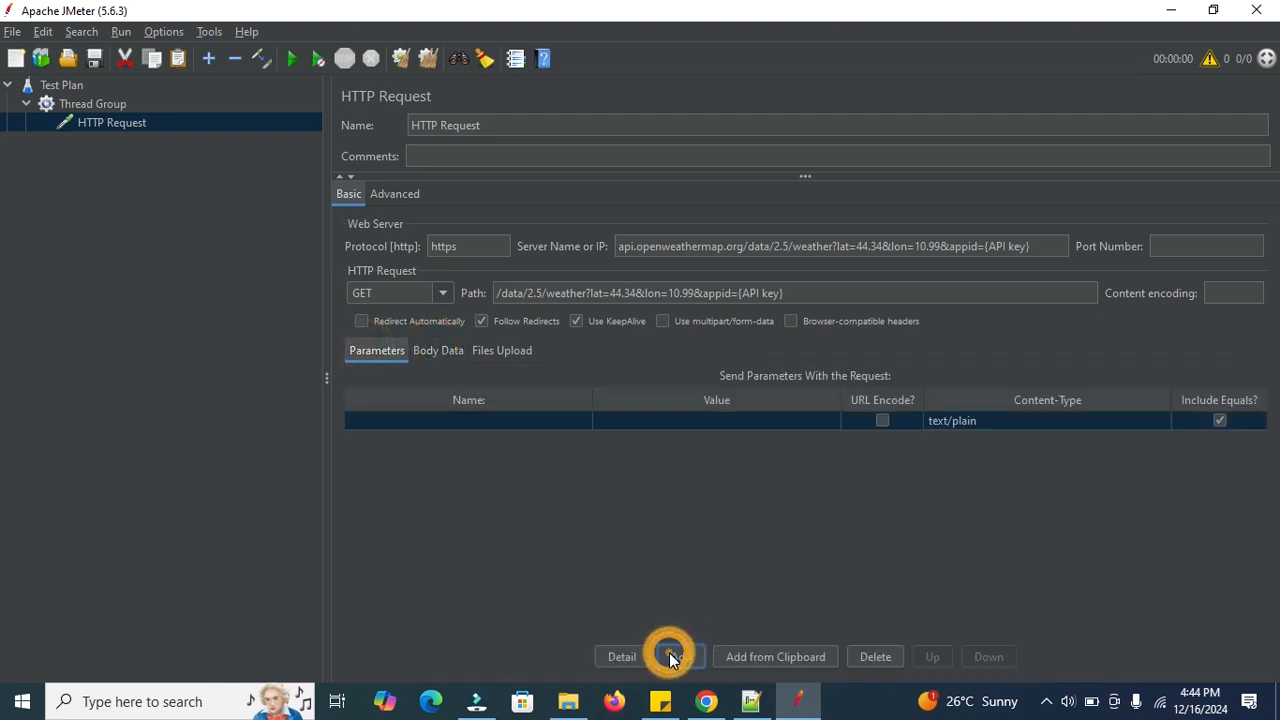
pyautogui.click(382, 424)
pyautogui.click(381, 423)
pyautogui.write('appid')
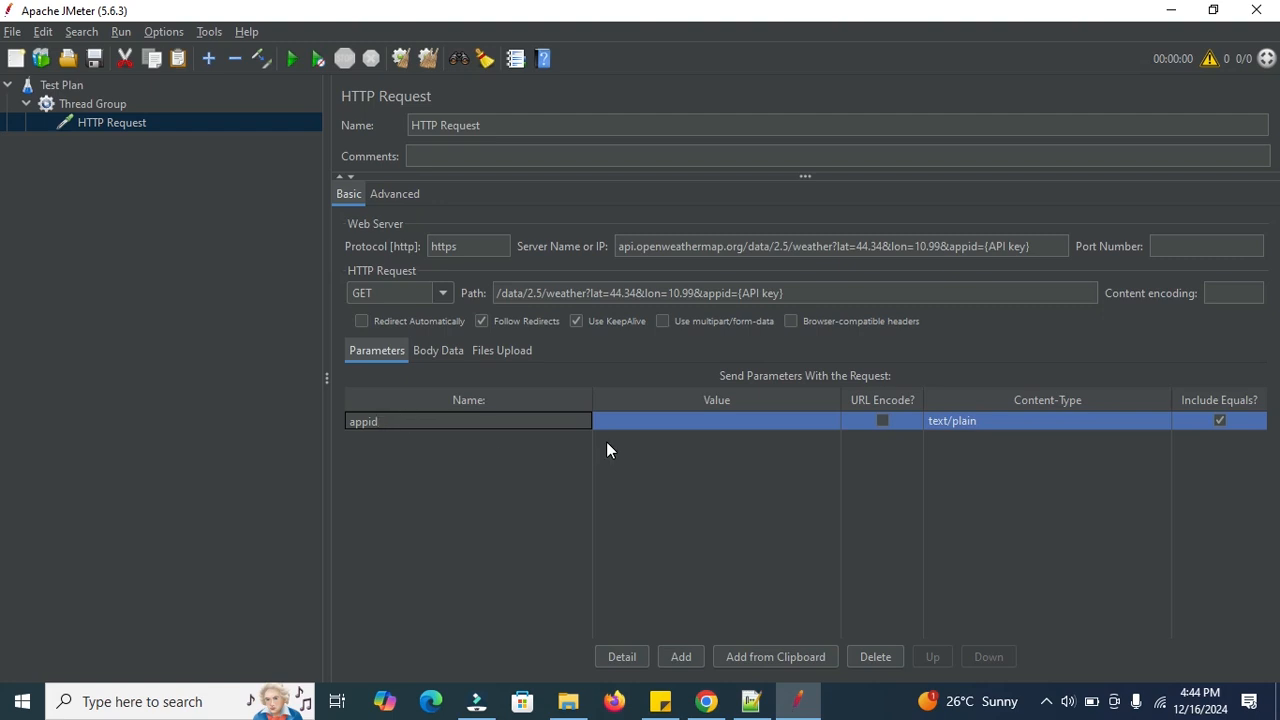
pyautogui.click(631, 421)
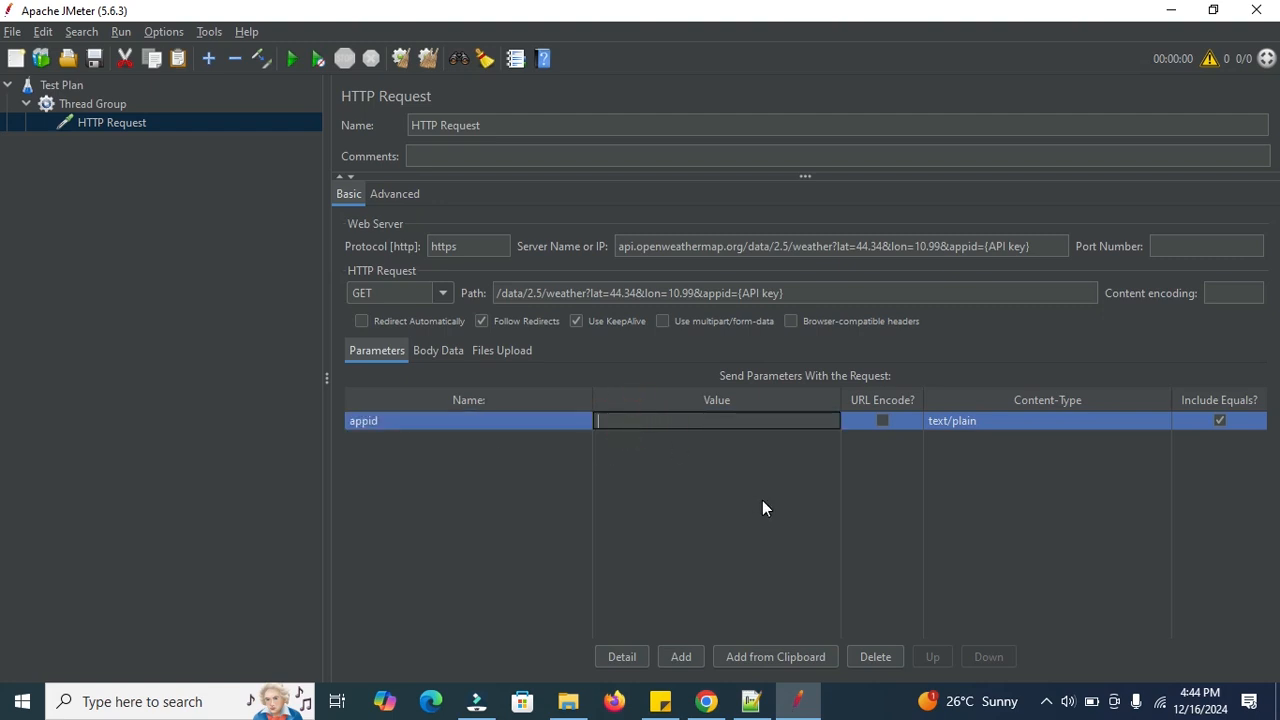
pyautogui.click(751, 701)
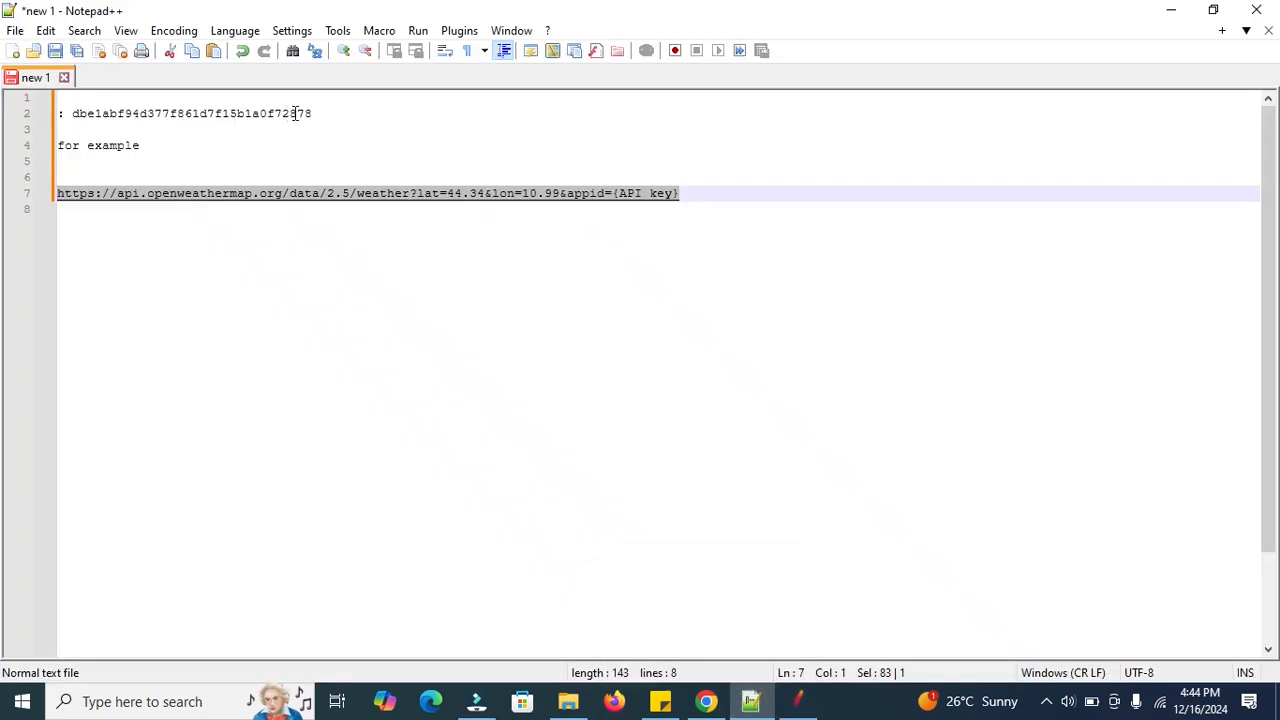
# Copy the API key from line 2 of the notes and paste it as the appid value.
pyautogui.moveTo(316, 113); pyautogui.dragTo(72, 112)
pyautogui.hotkey('ctrl', 'c')
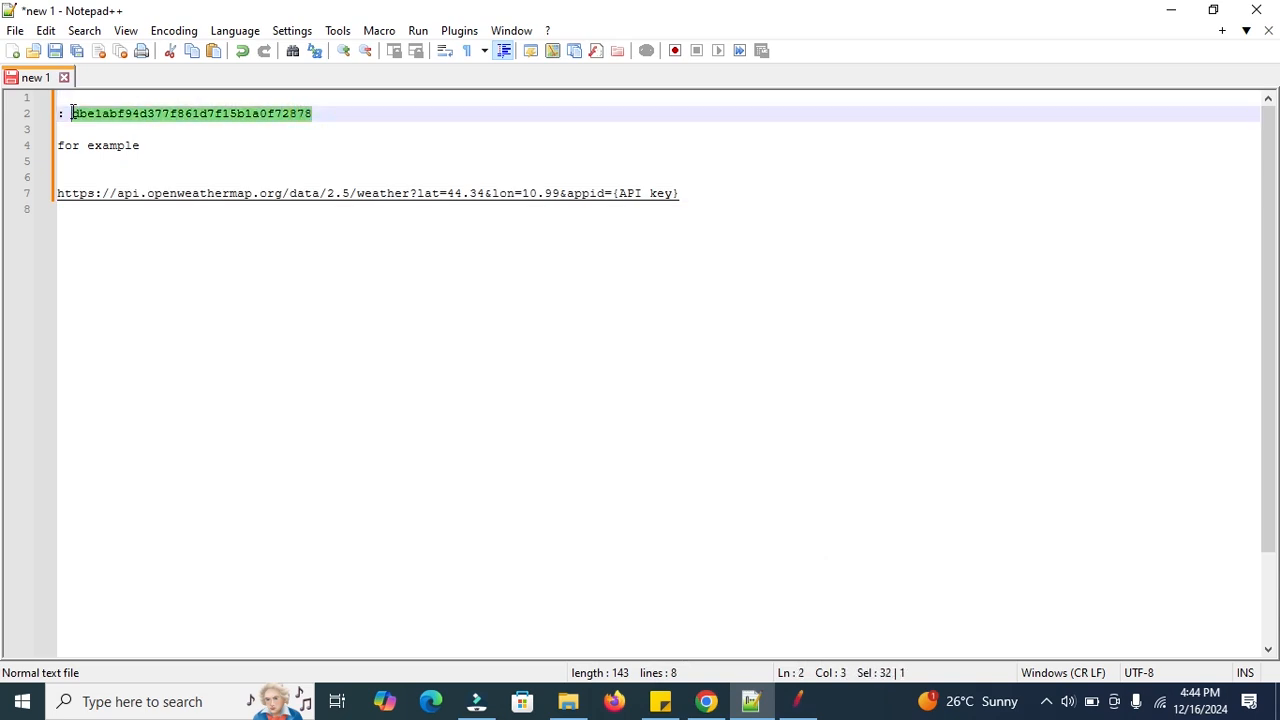
pyautogui.click(1170, 10)
pyautogui.click(620, 420)
pyautogui.hotkey('ctrl', 'v')
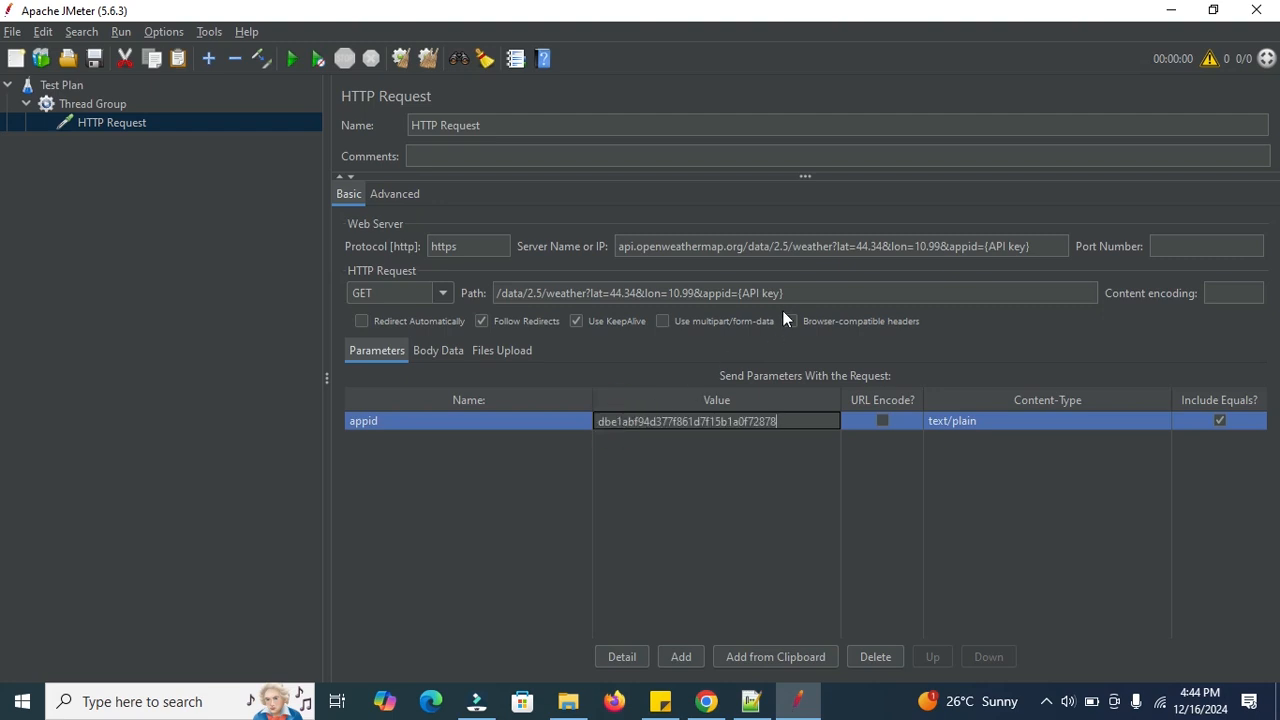
# Delete '&appid={API key}' from the Path so it ends at lon=10.99.
pyautogui.moveTo(787, 296); pyautogui.dragTo(697, 295)
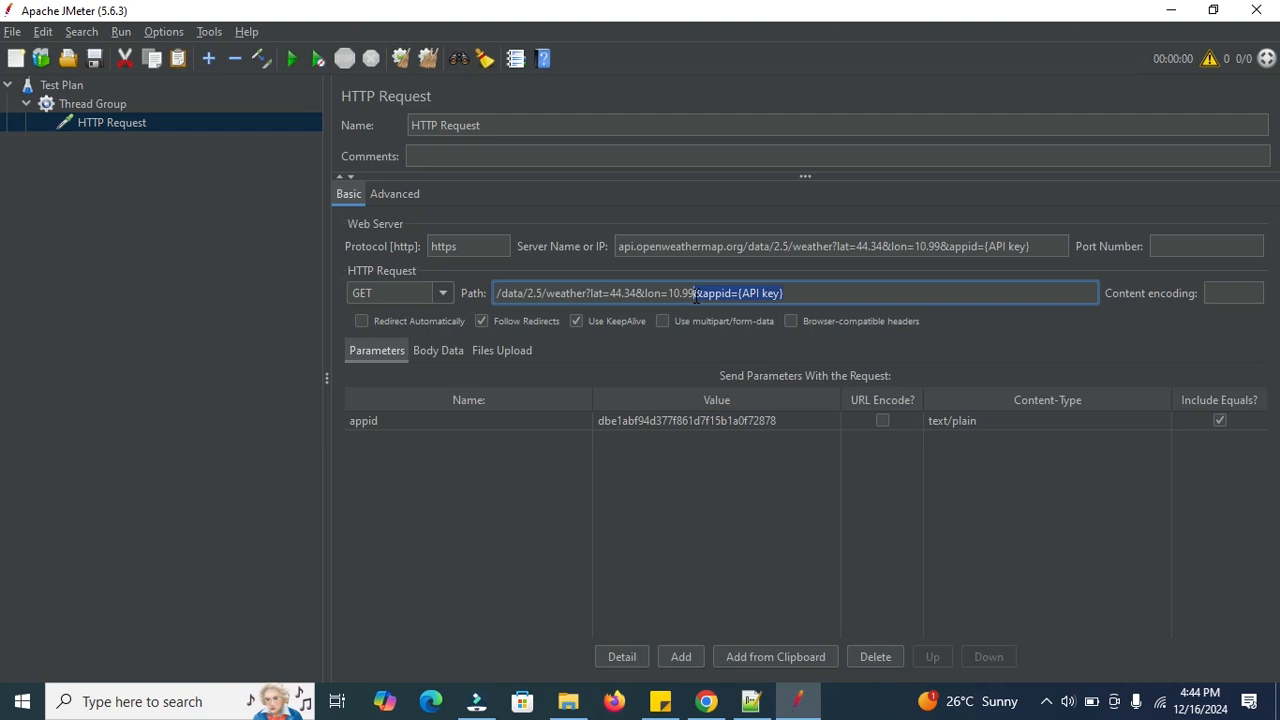
pyautogui.press('BackSpace')
# Add a View Results Tree listener to the Thread Group alongside the HTTP Request sampler.
pyautogui.click(85, 107)
pyautogui.rightClick(85, 107)
pyautogui.moveTo(247, 119)
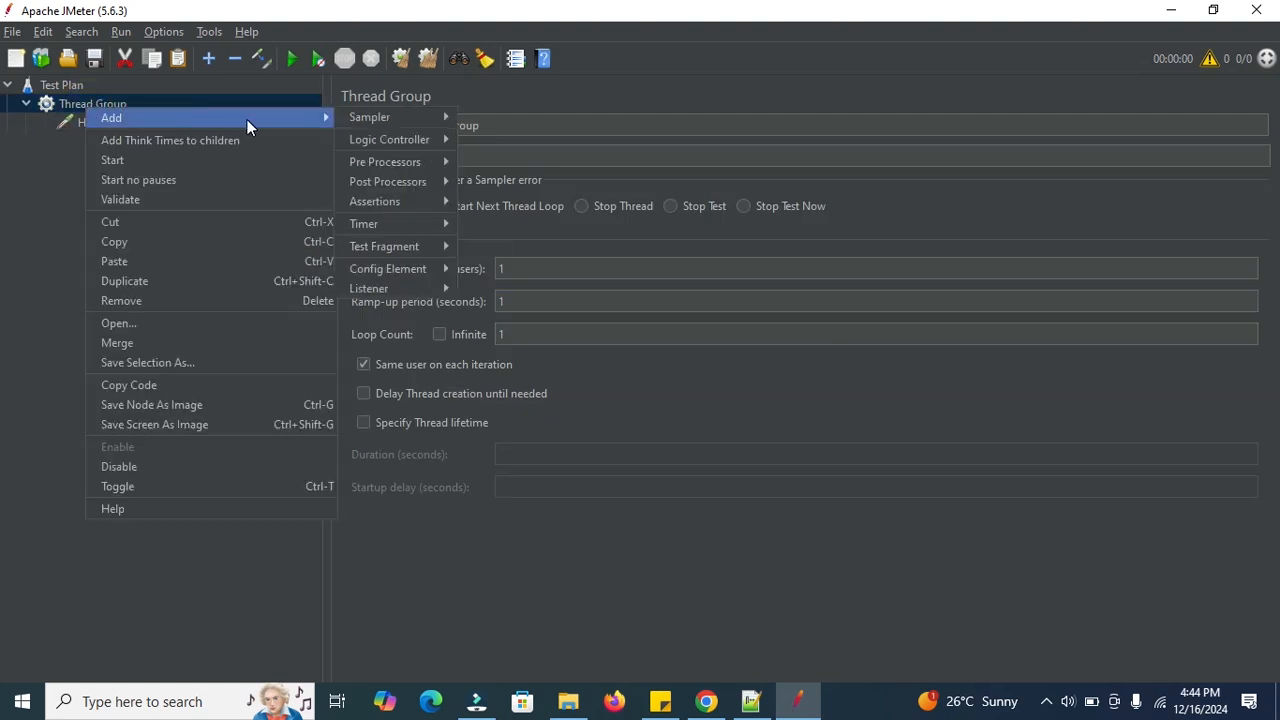
pyautogui.moveTo(359, 115)
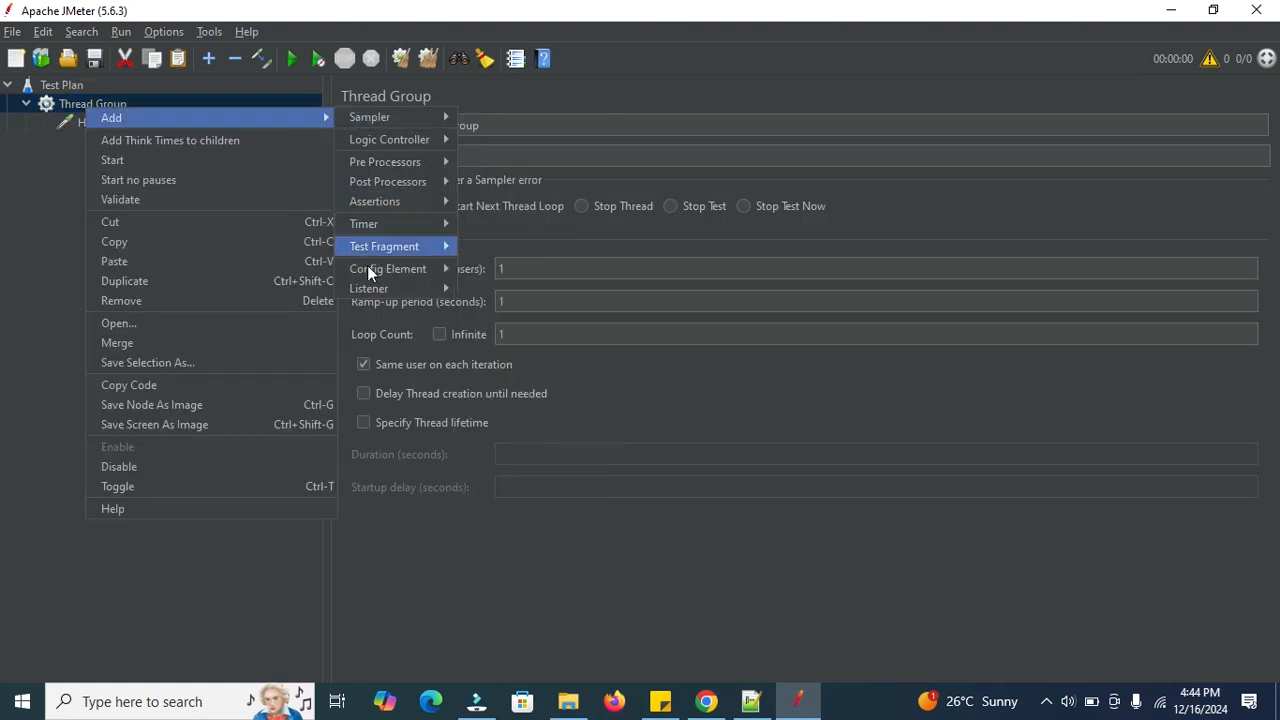
pyautogui.moveTo(369, 286)
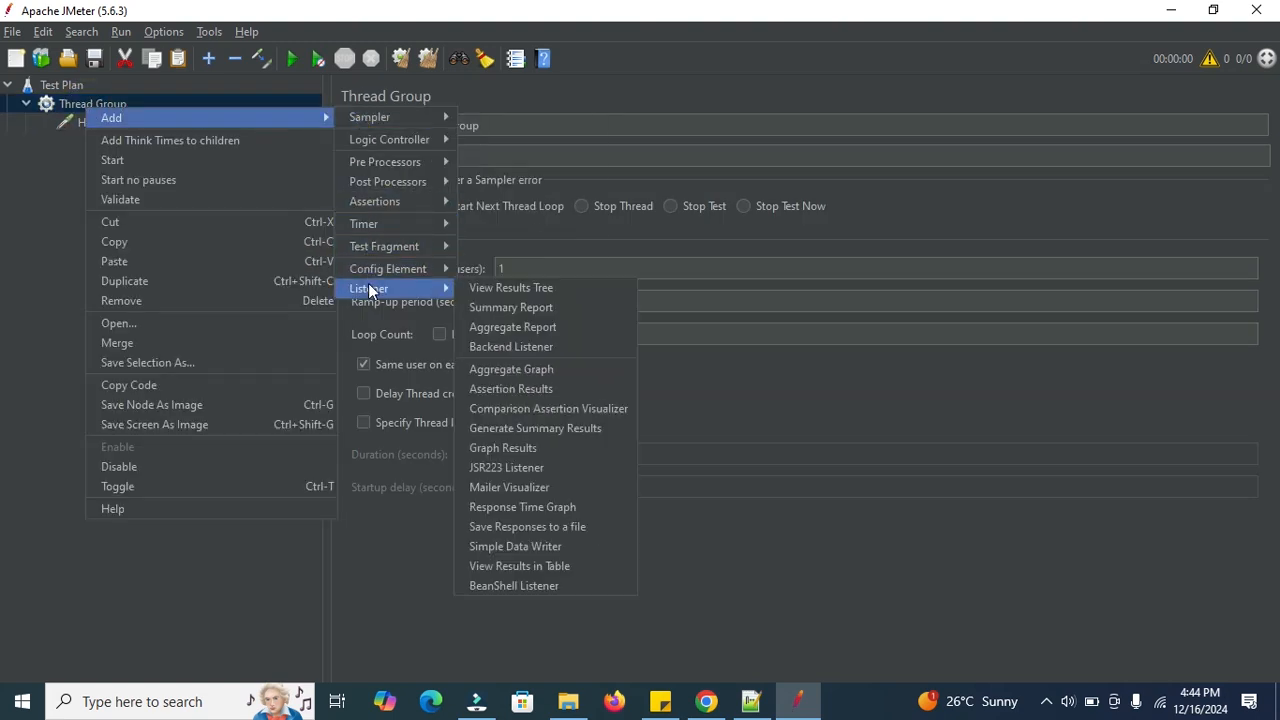
pyautogui.click(501, 288)
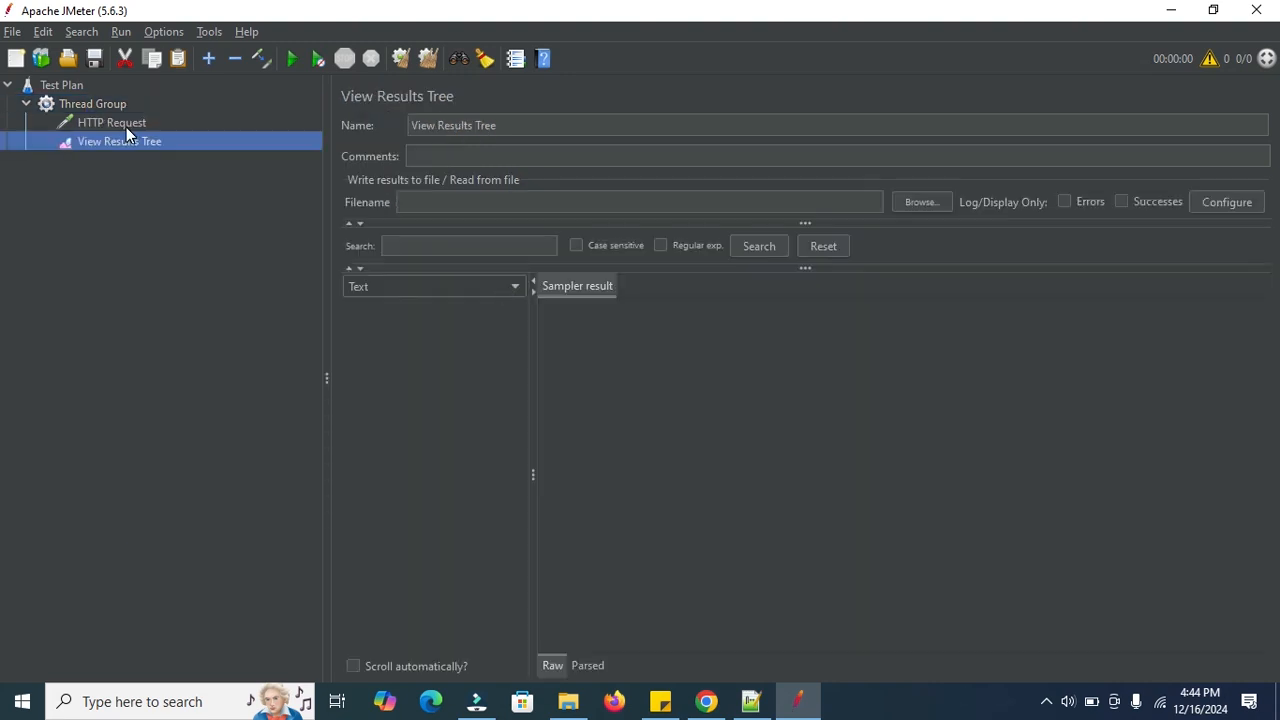
pyautogui.click(126, 125)
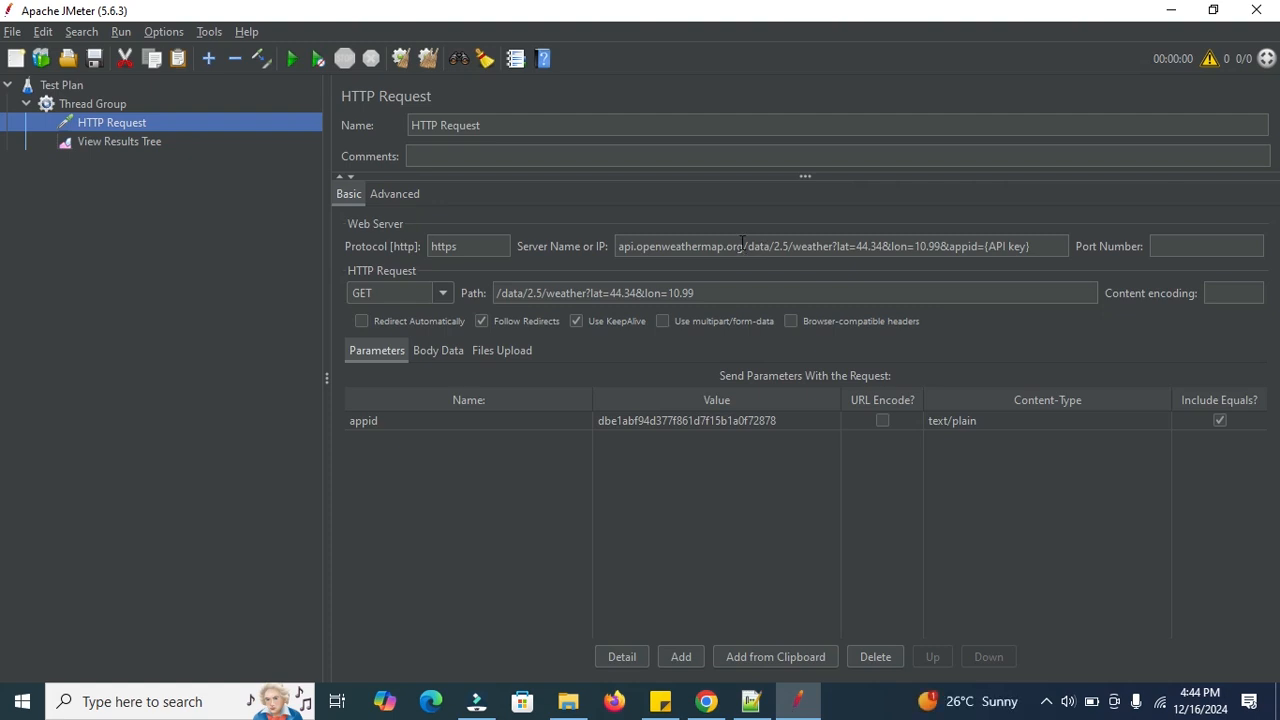
# Cut the path from Server Name to leave api.openweathermap.org, then save the plan as weatherAPI.jmx.
pyautogui.moveTo(742, 245); pyautogui.dragTo(1048, 246)
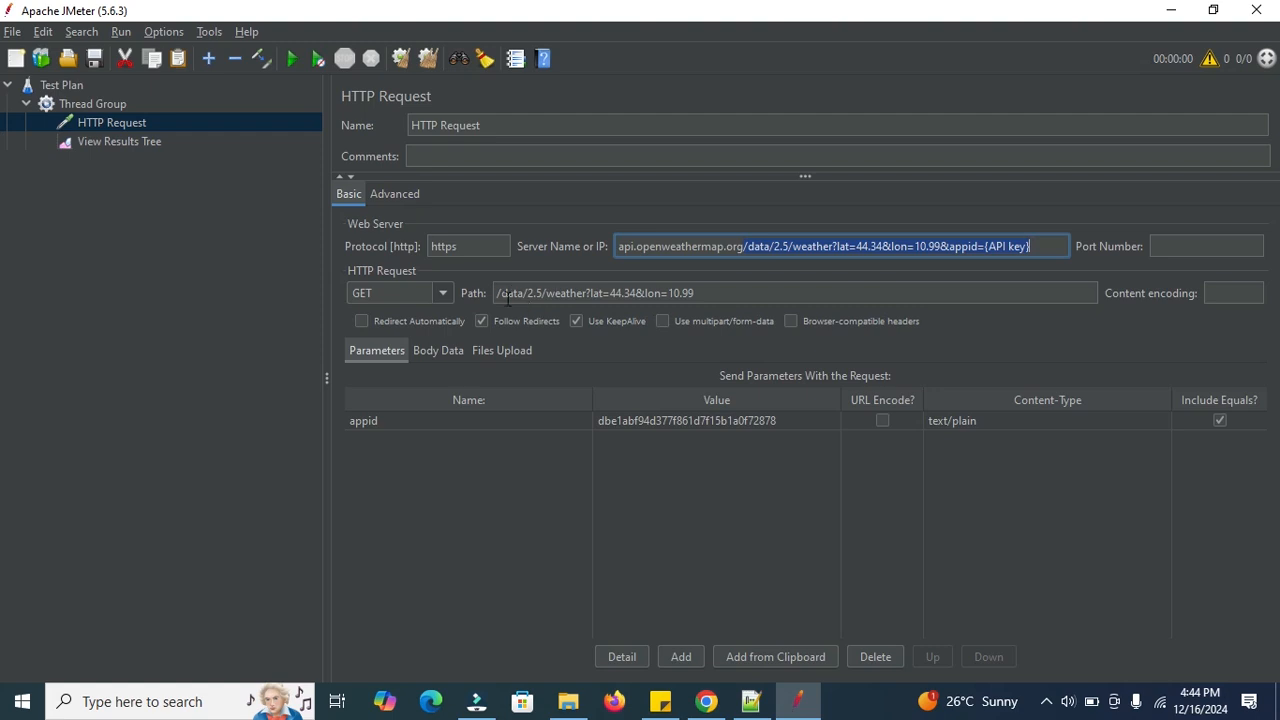
pyautogui.press('BackSpace')
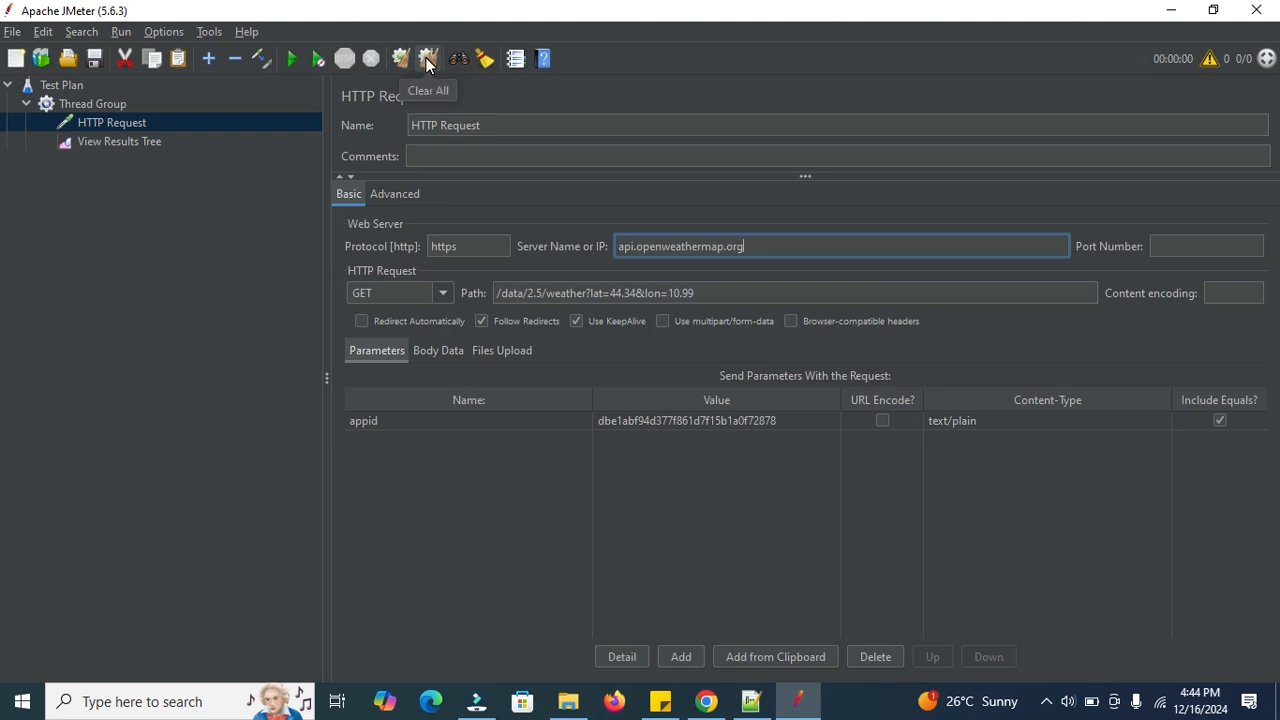
pyautogui.click(291, 62)
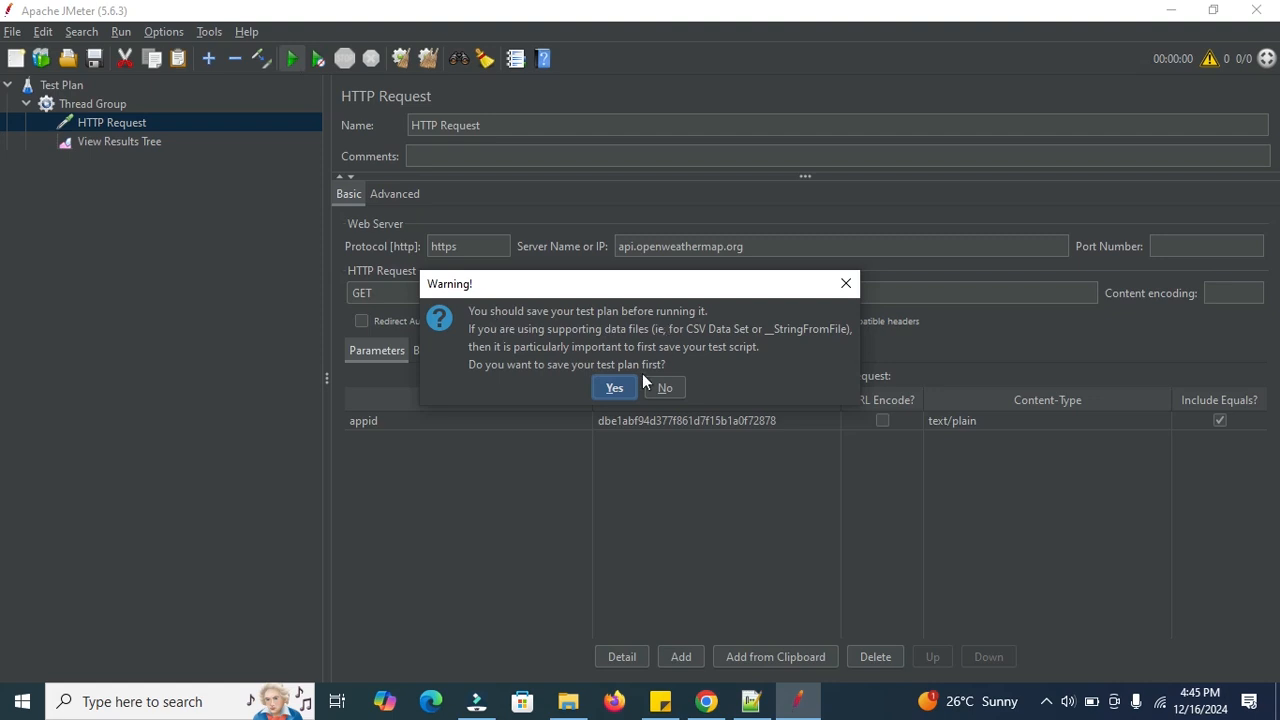
pyautogui.click(614, 389)
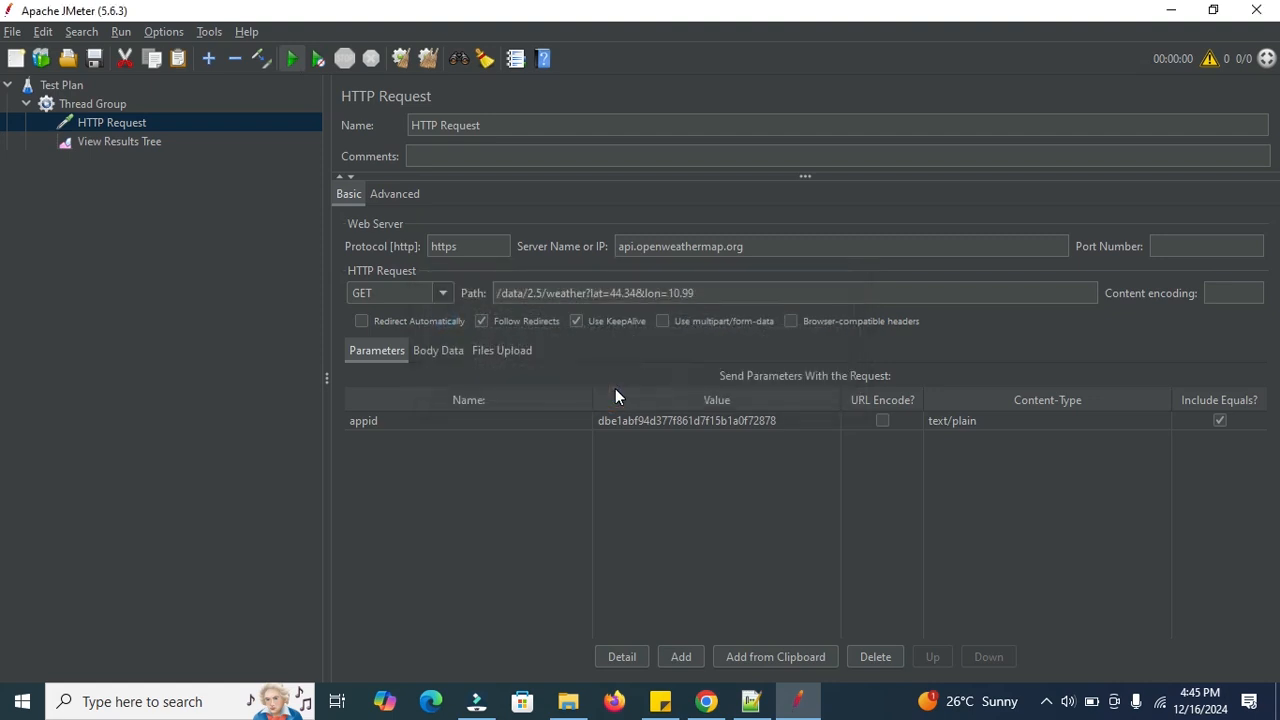
pyautogui.click(548, 432)
pyautogui.moveTo(553, 432); pyautogui.dragTo(462, 437)
pyautogui.write('weatherAPI')
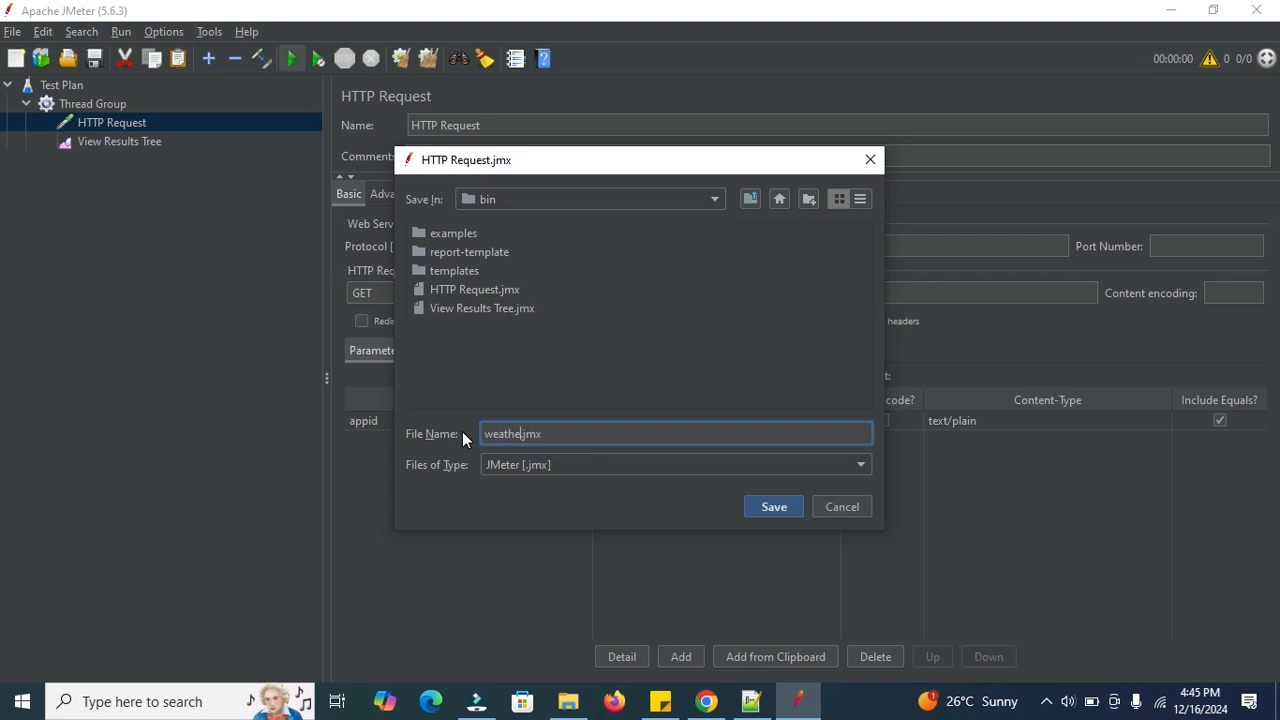
pyautogui.write('I')
pyautogui.click(783, 506)
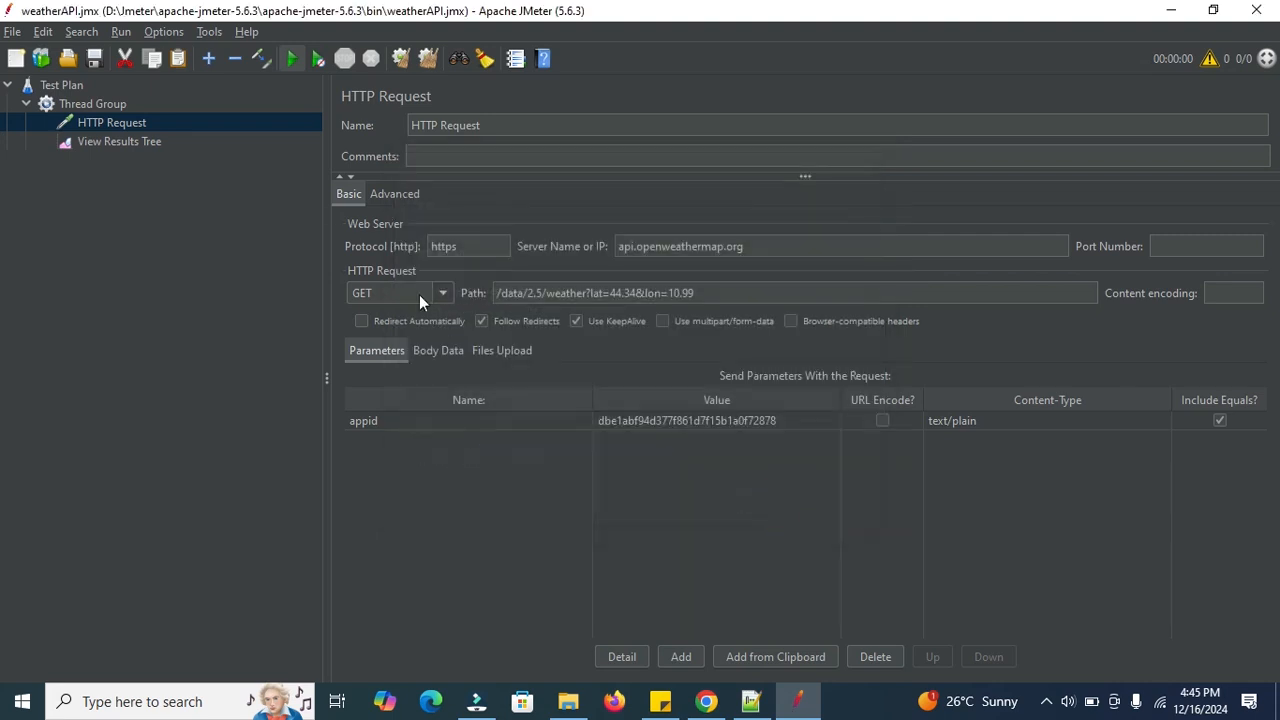
# Run the test and check the HTTP Request sample's sent request and Zocca weather JSON response.
pyautogui.click(292, 58)
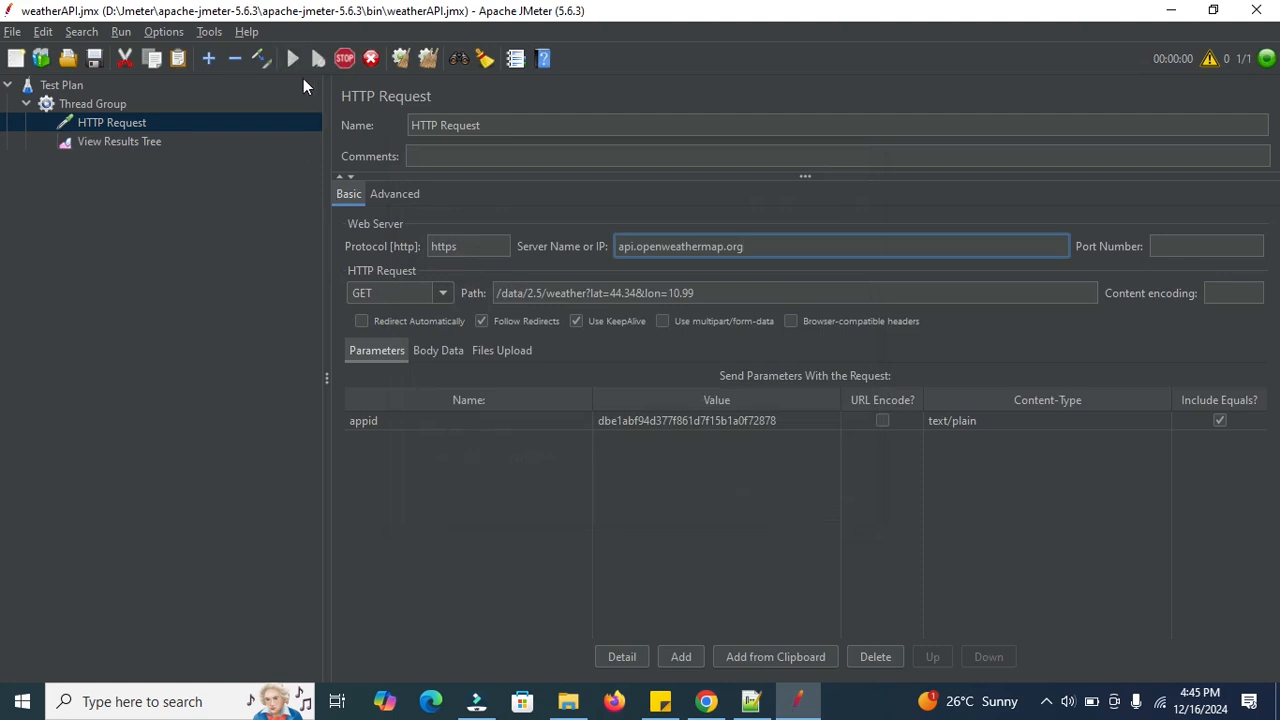
pyautogui.click(121, 139)
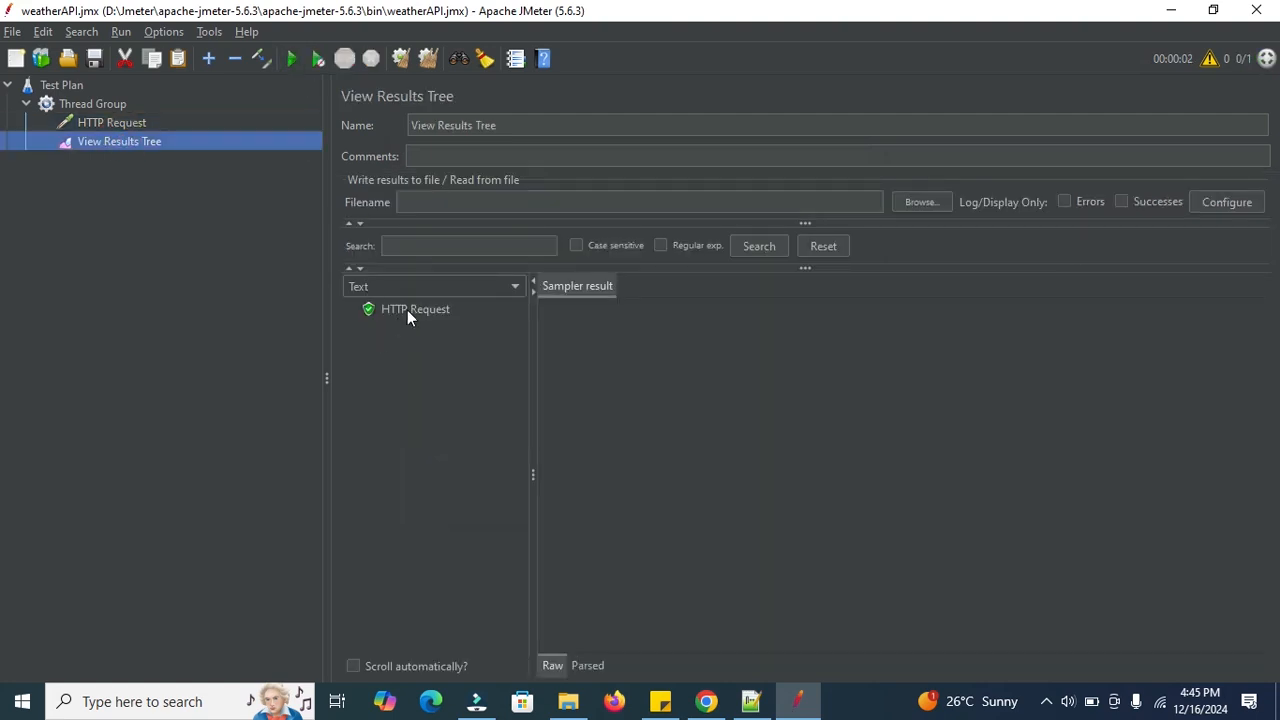
pyautogui.click(409, 310)
pyautogui.click(645, 287)
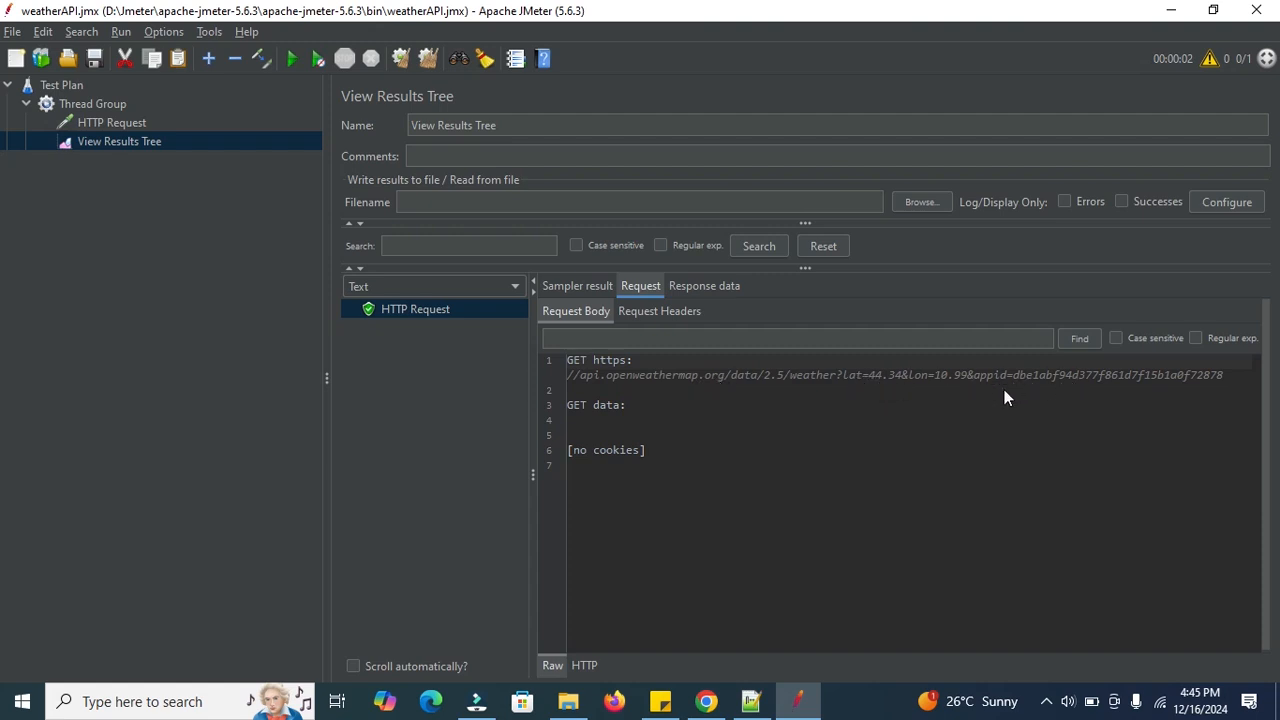
pyautogui.click(694, 291)
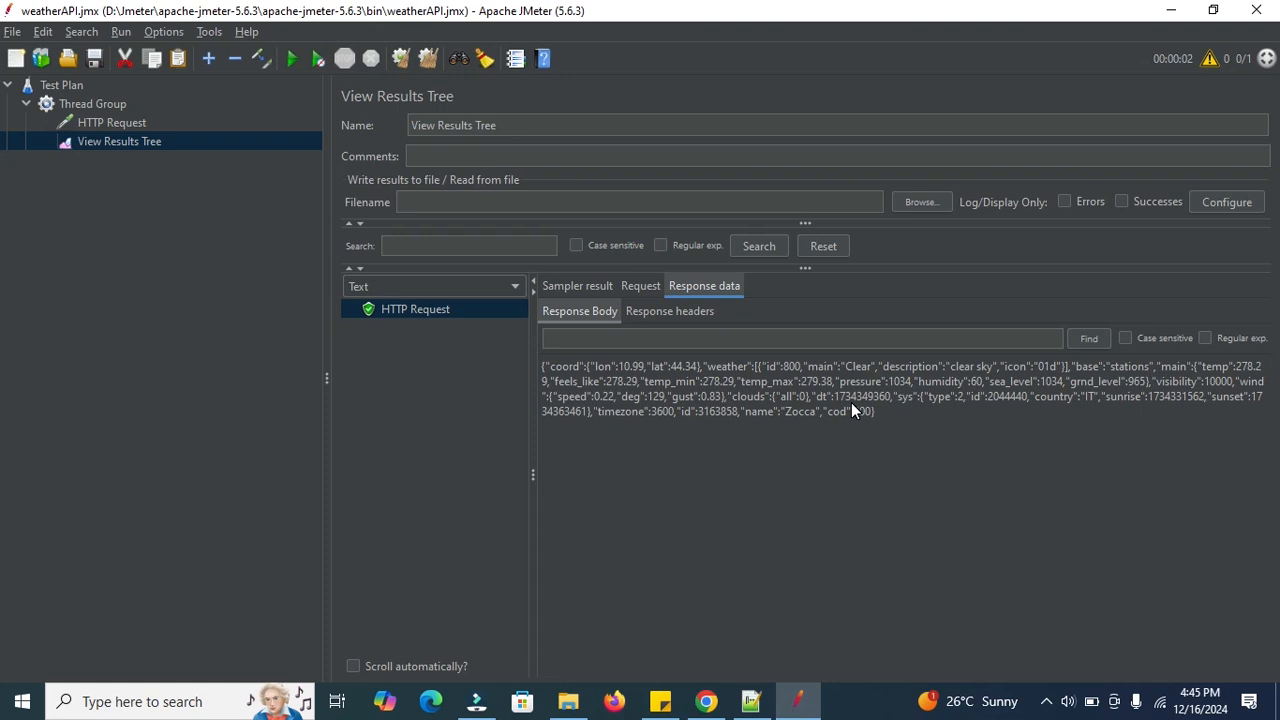
pyautogui.click(112, 123)
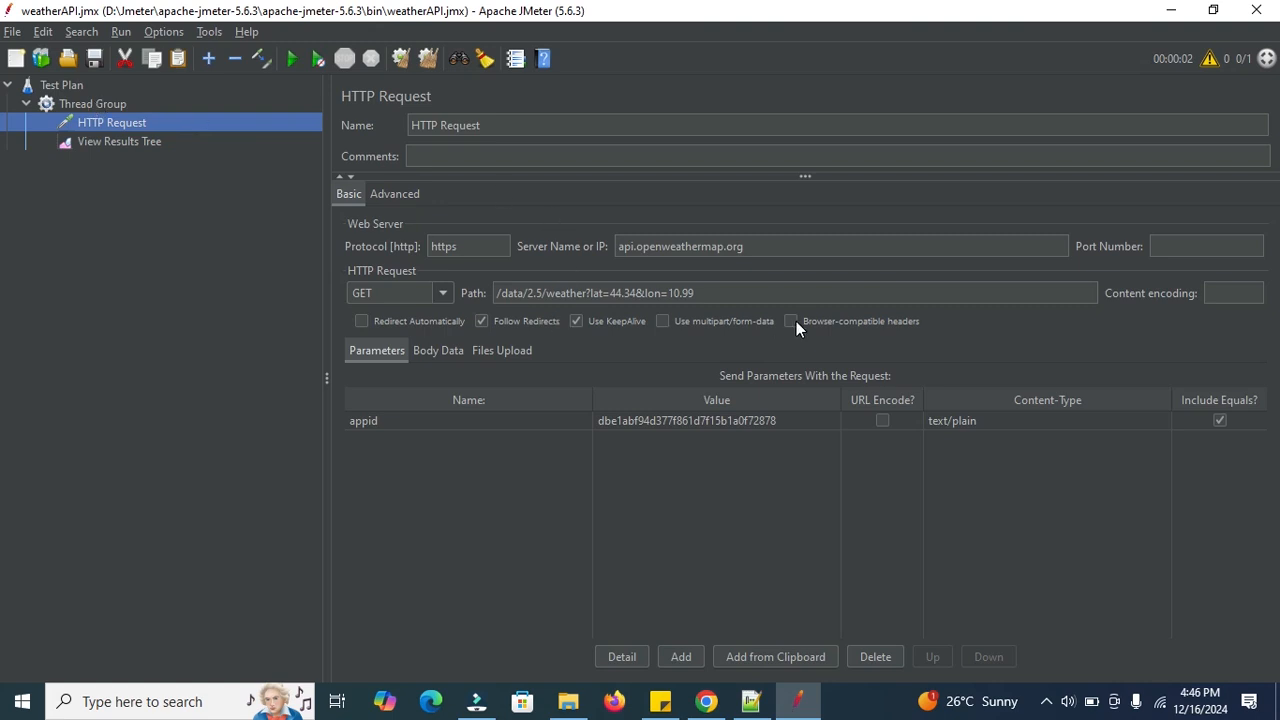
# Add a User Defined Variables element to the Thread Group, then bring up the HTTP Request settings.
pyautogui.click(85, 102)
pyautogui.rightClick(85, 102)
pyautogui.moveTo(275, 116)
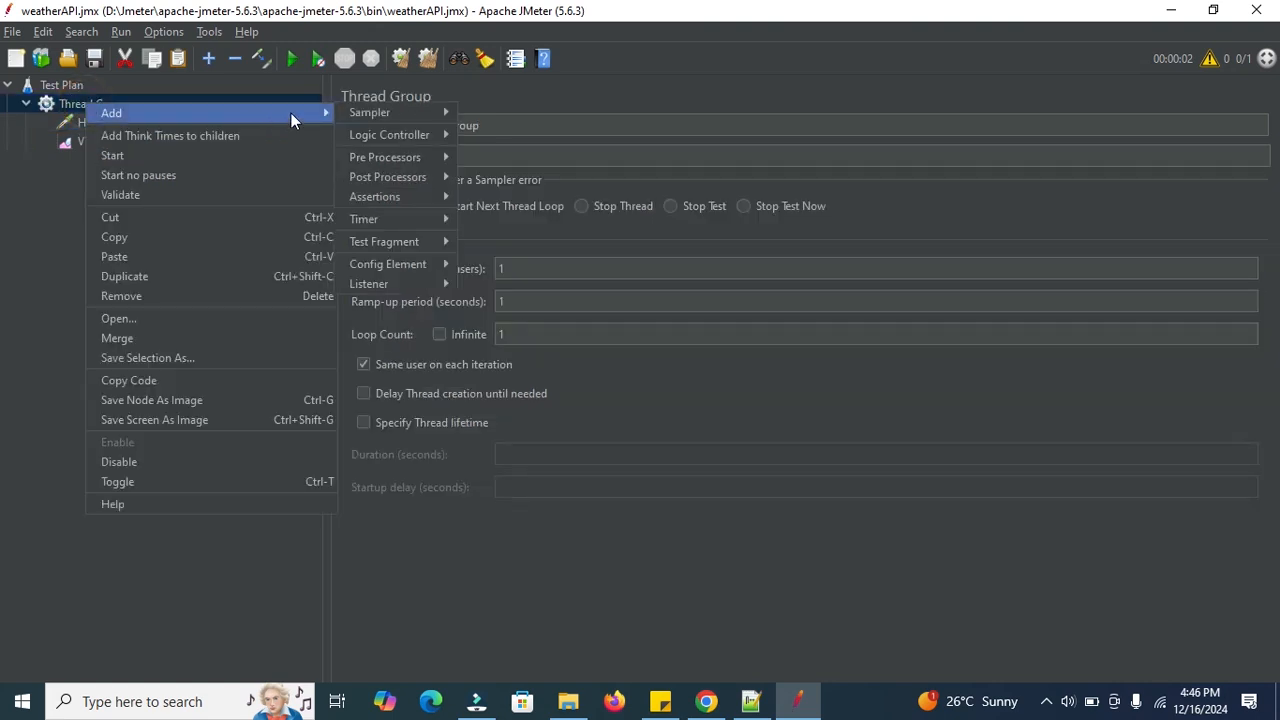
pyautogui.moveTo(383, 270)
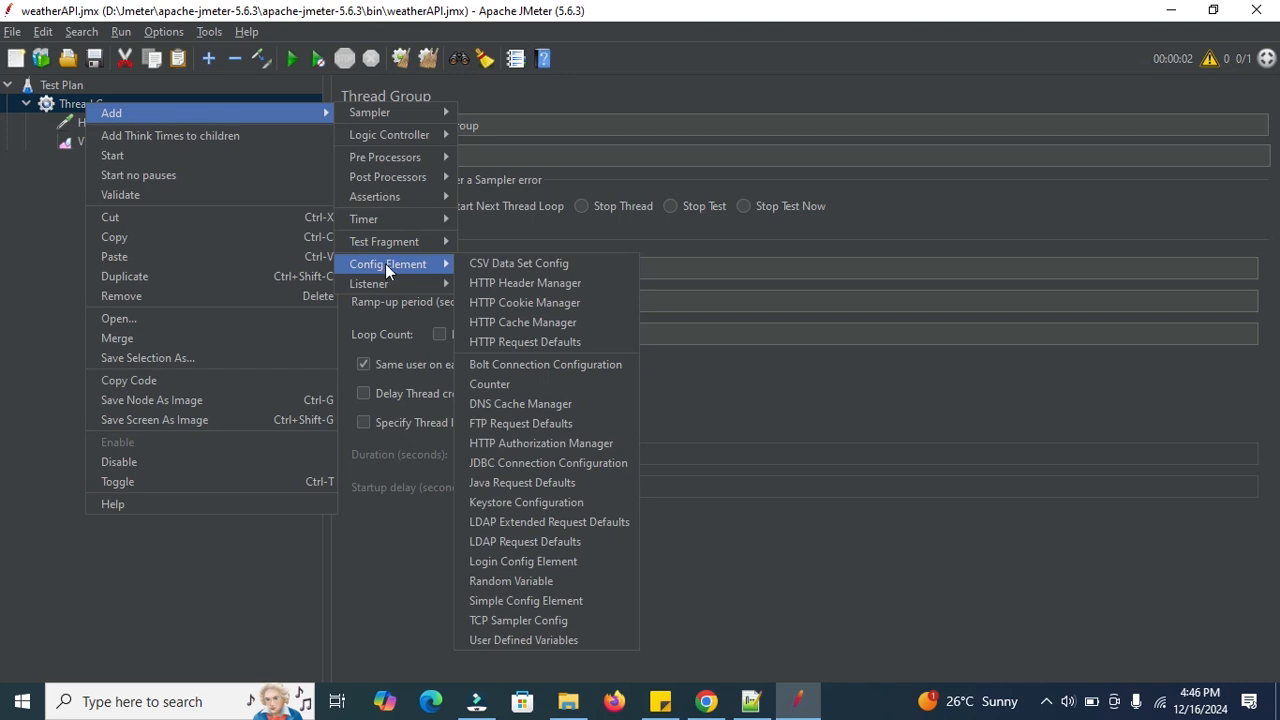
pyautogui.click(507, 640)
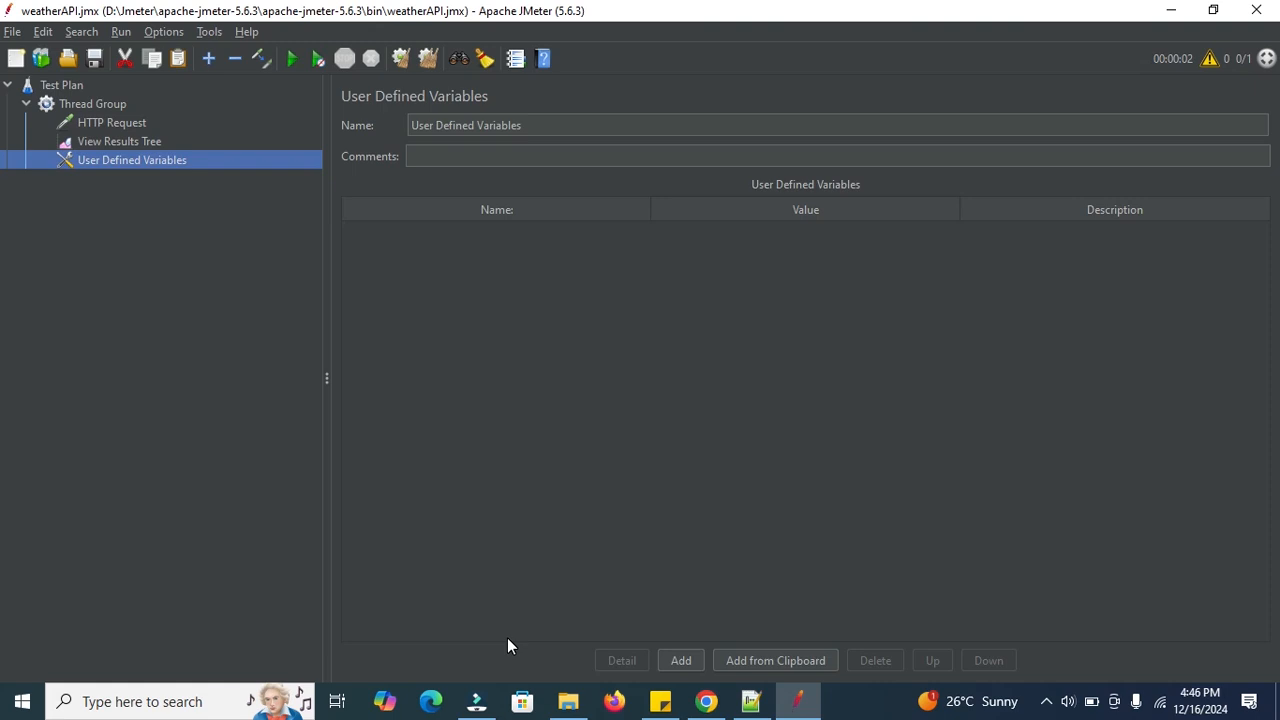
pyautogui.click(126, 145)
pyautogui.click(97, 124)
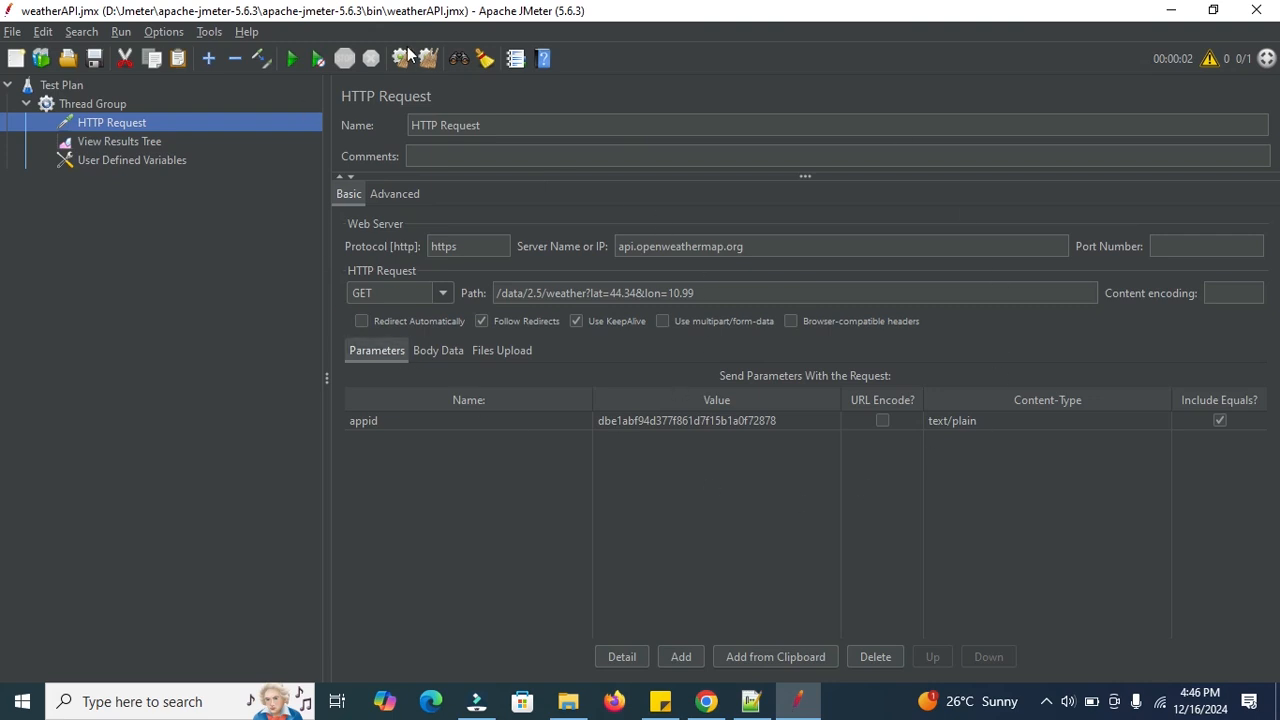
# Rename the HTTP Request sampler to WeatherAPI after checking the empty User Defined Variables table.
pyautogui.click(97, 143)
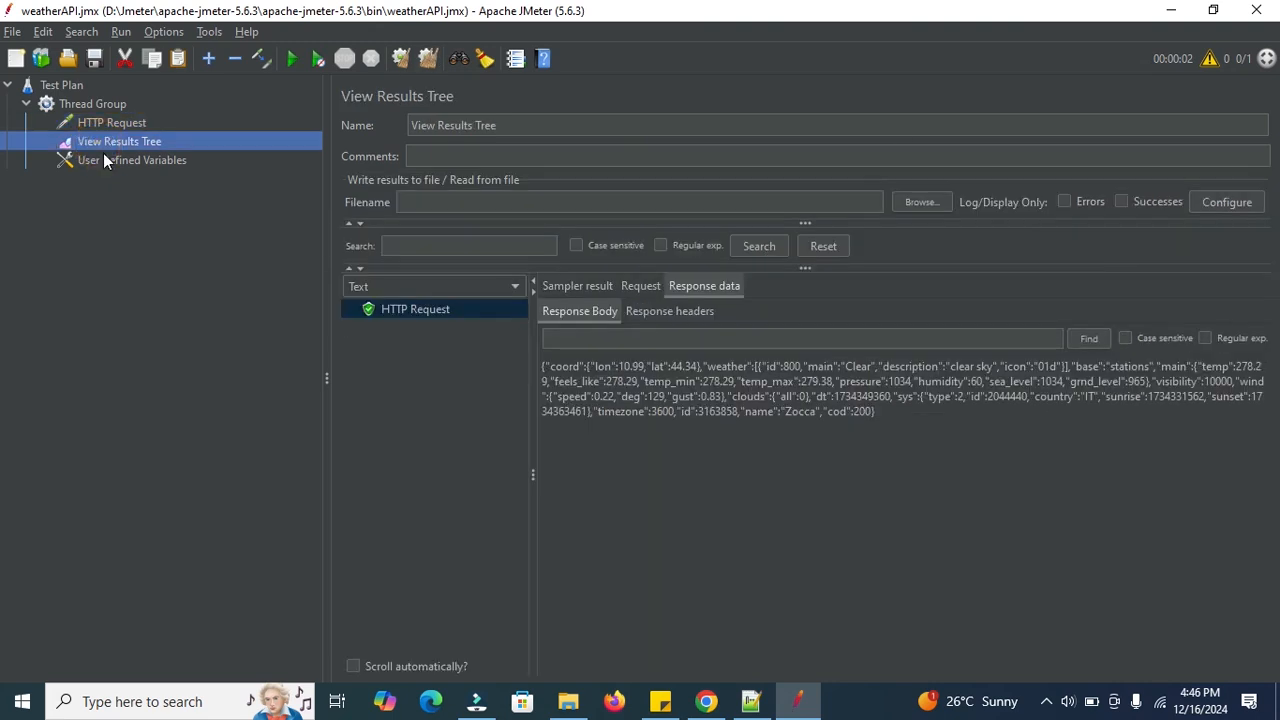
pyautogui.click(103, 162)
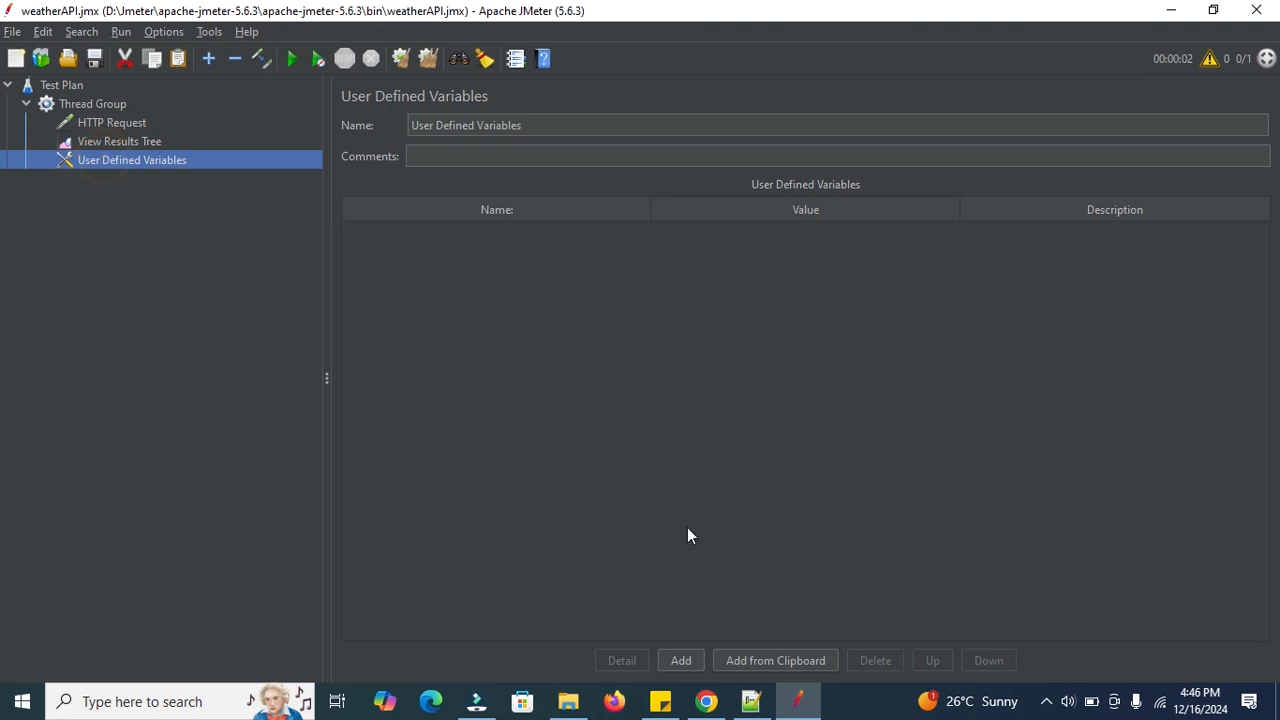
pyautogui.click(504, 216)
pyautogui.click(97, 125)
pyautogui.tripleClick(500, 125)
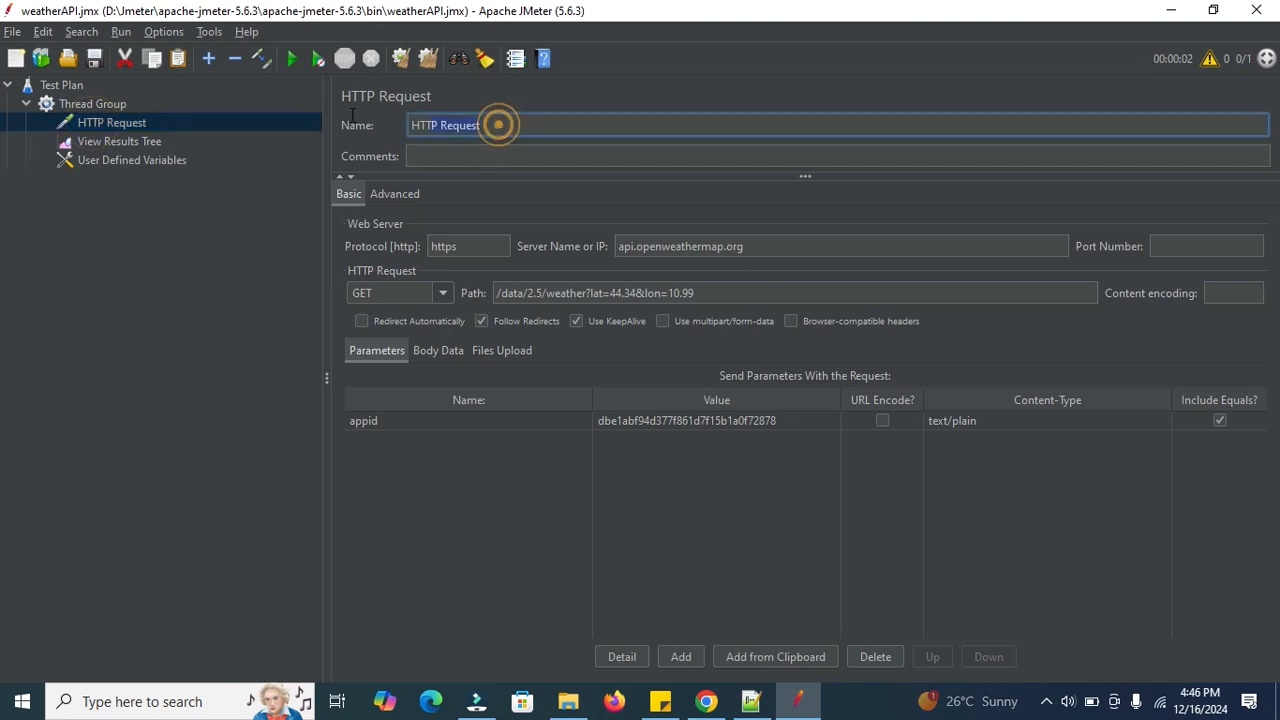
pyautogui.write('WeatherAPI')
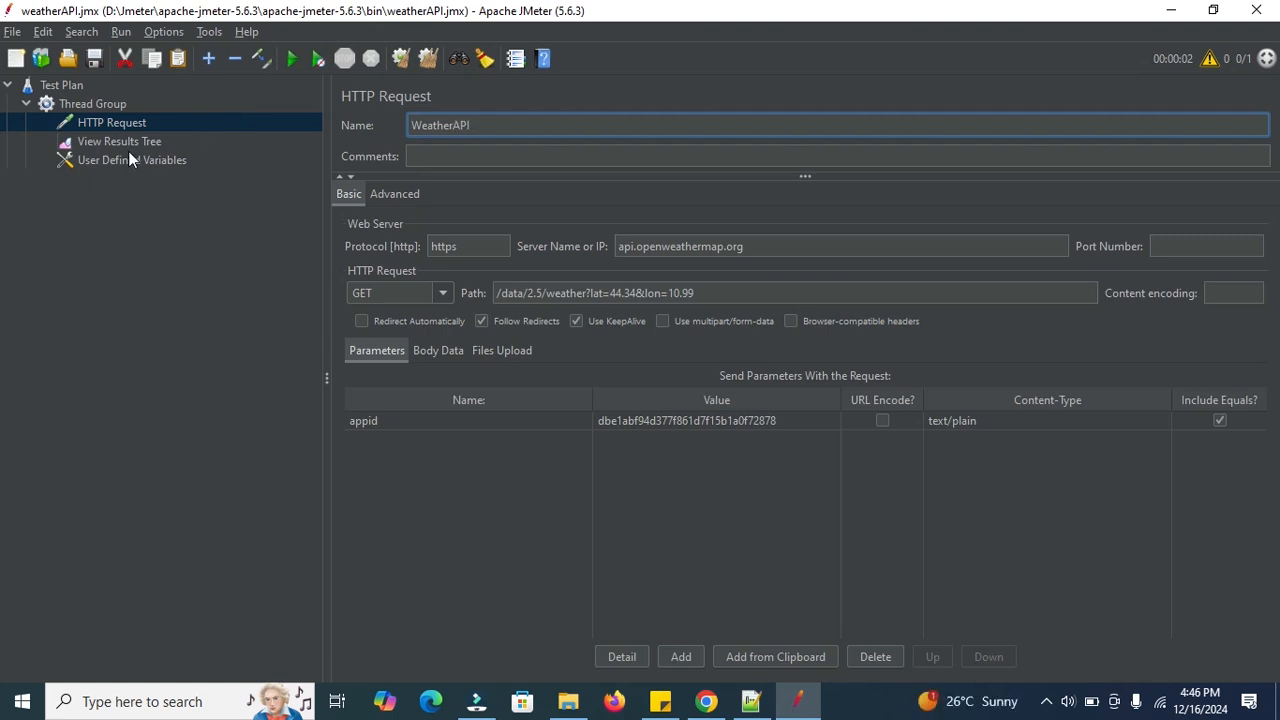
pyautogui.click(126, 141)
# Add two user variables named lat and lon.
pyautogui.click(126, 160)
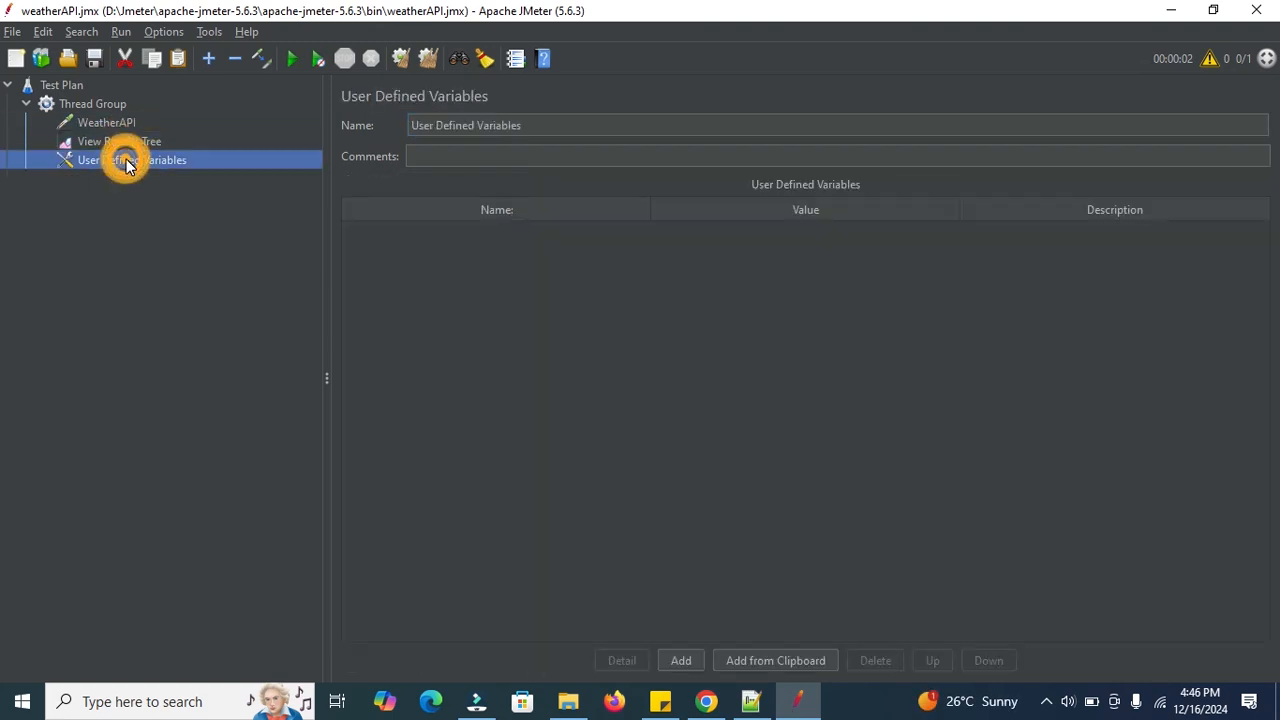
pyautogui.click(680, 660)
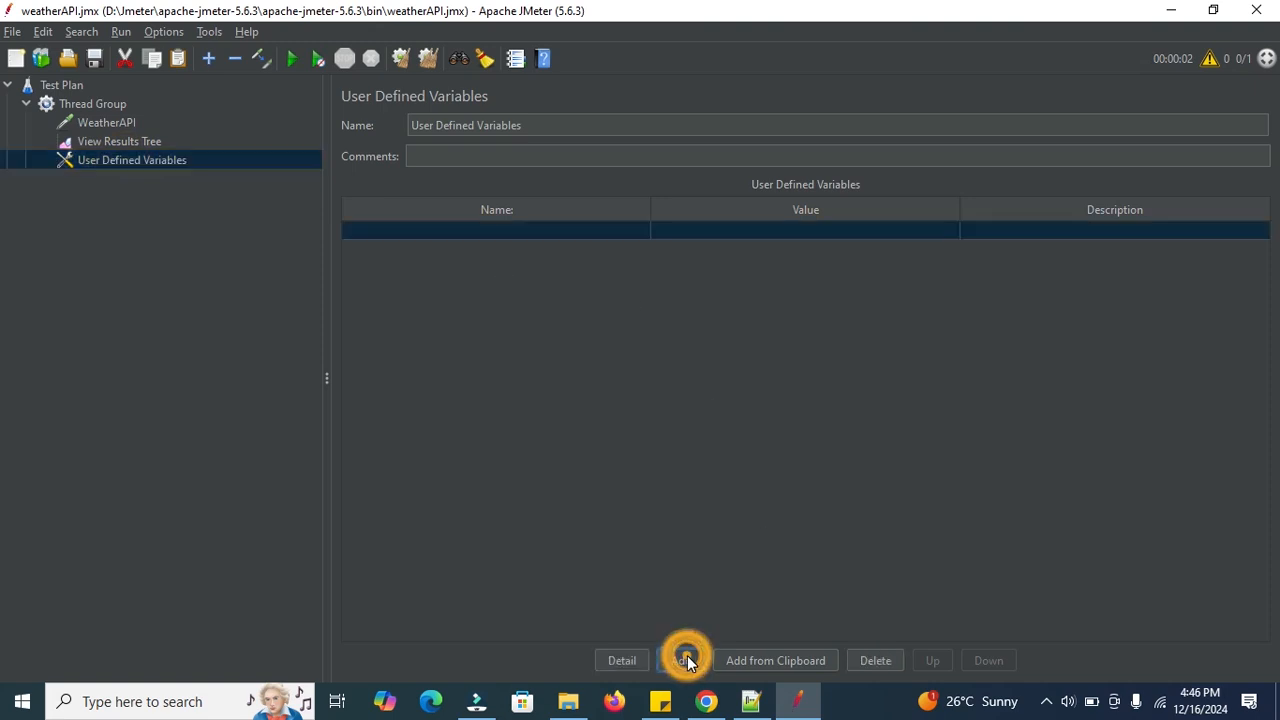
pyautogui.doubleClick(447, 232)
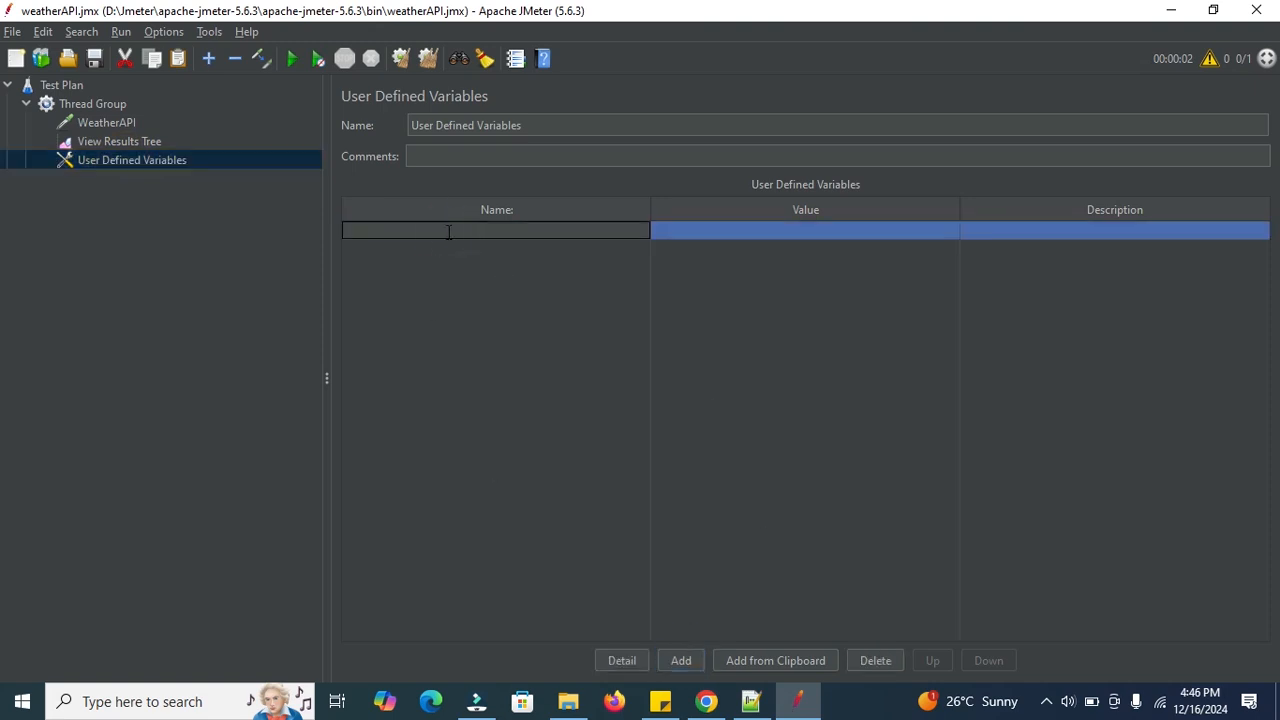
pyautogui.write('L')
pyautogui.press('BackSpace')
pyautogui.press('BackSpace')
pyautogui.write('lat')
pyautogui.click(678, 233)
pyautogui.click(681, 660)
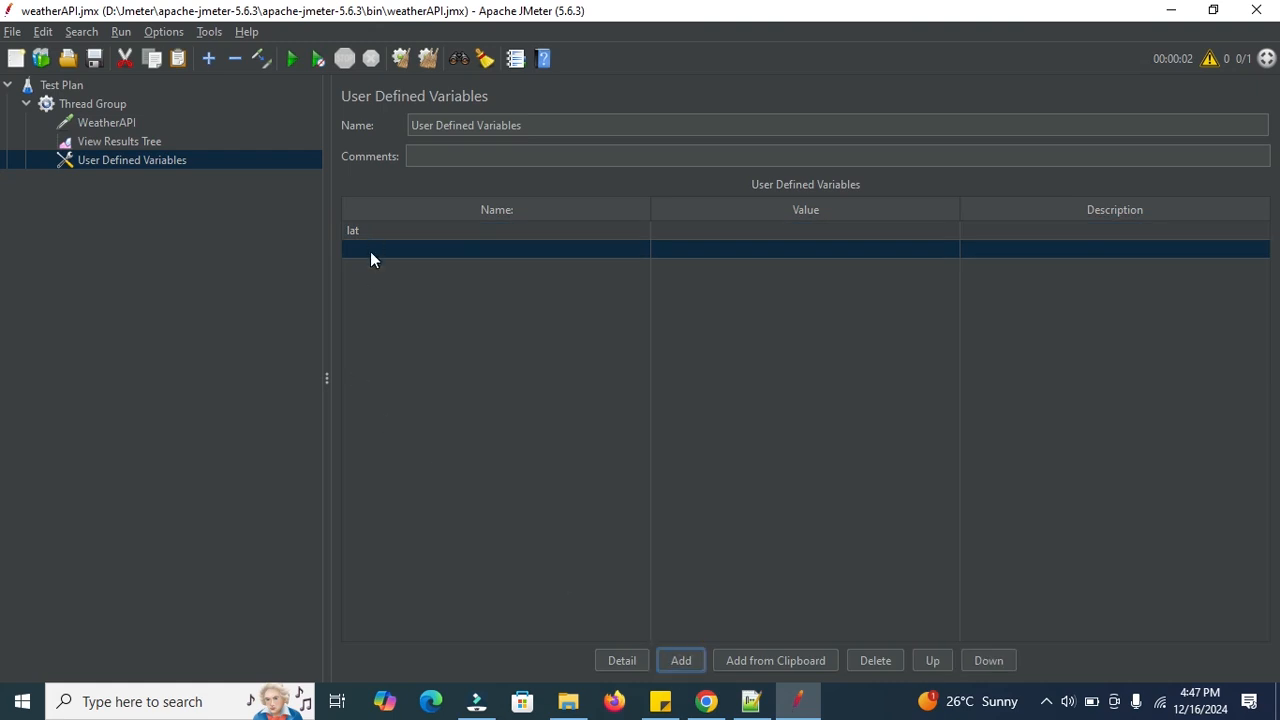
pyautogui.click(370, 251)
pyautogui.write('lon')
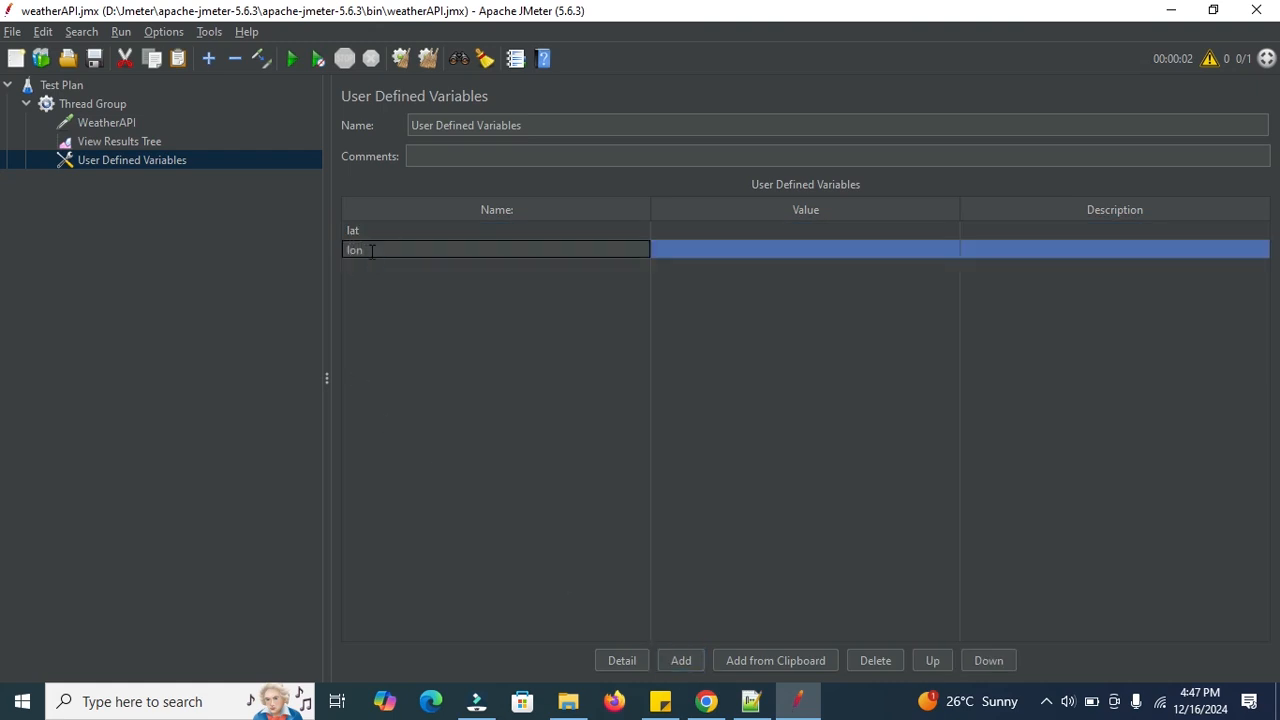
pyautogui.click(684, 656)
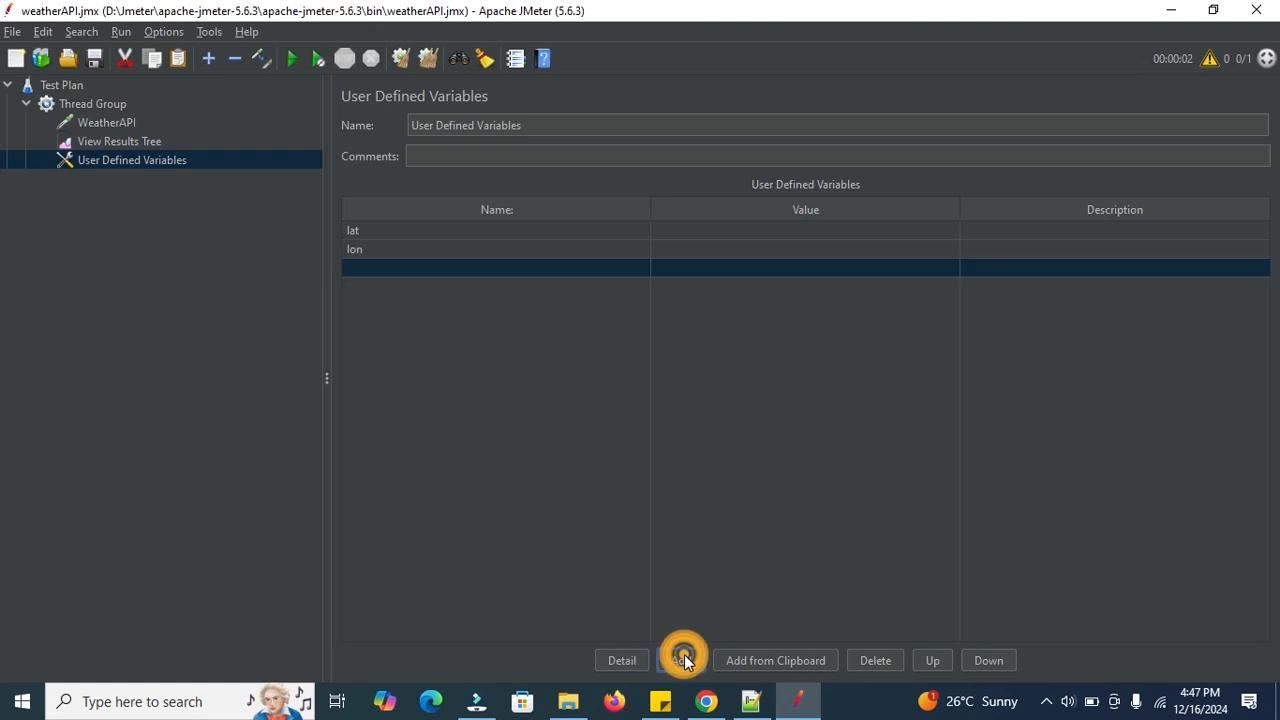
# Review the WeatherAPI request settings and the API key kept in the notes.
pyautogui.click(106, 140)
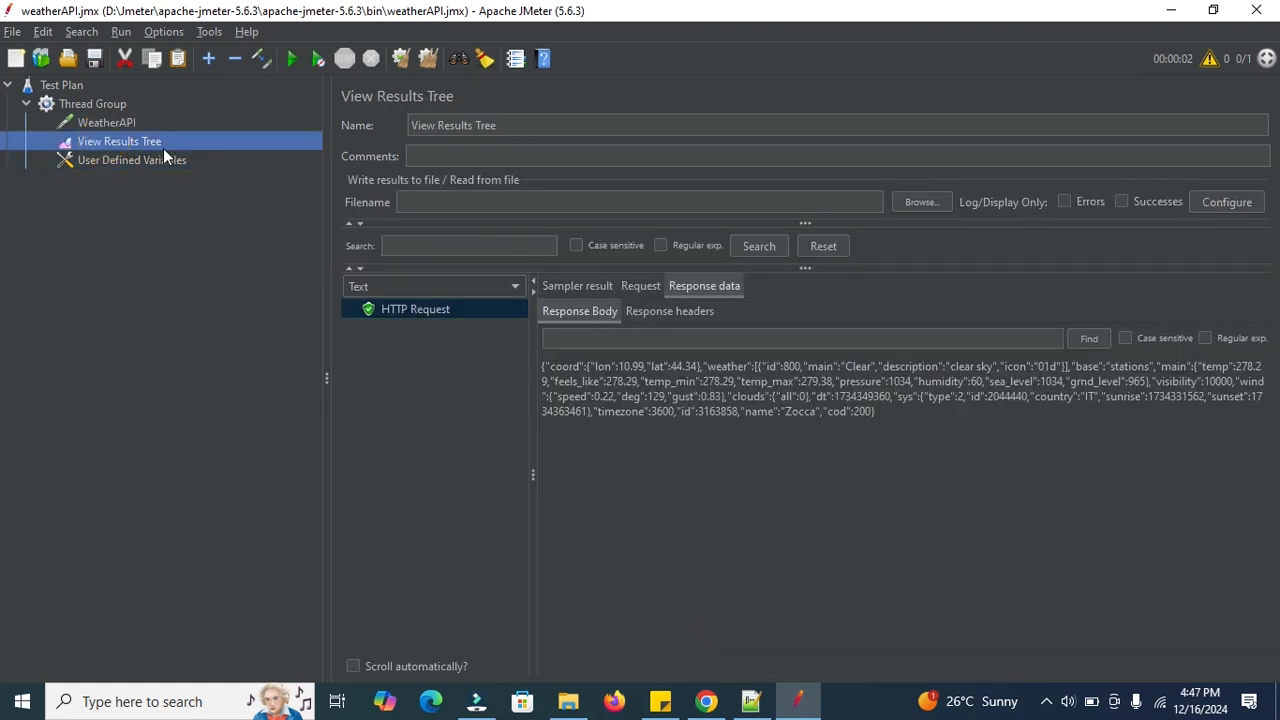
pyautogui.click(108, 121)
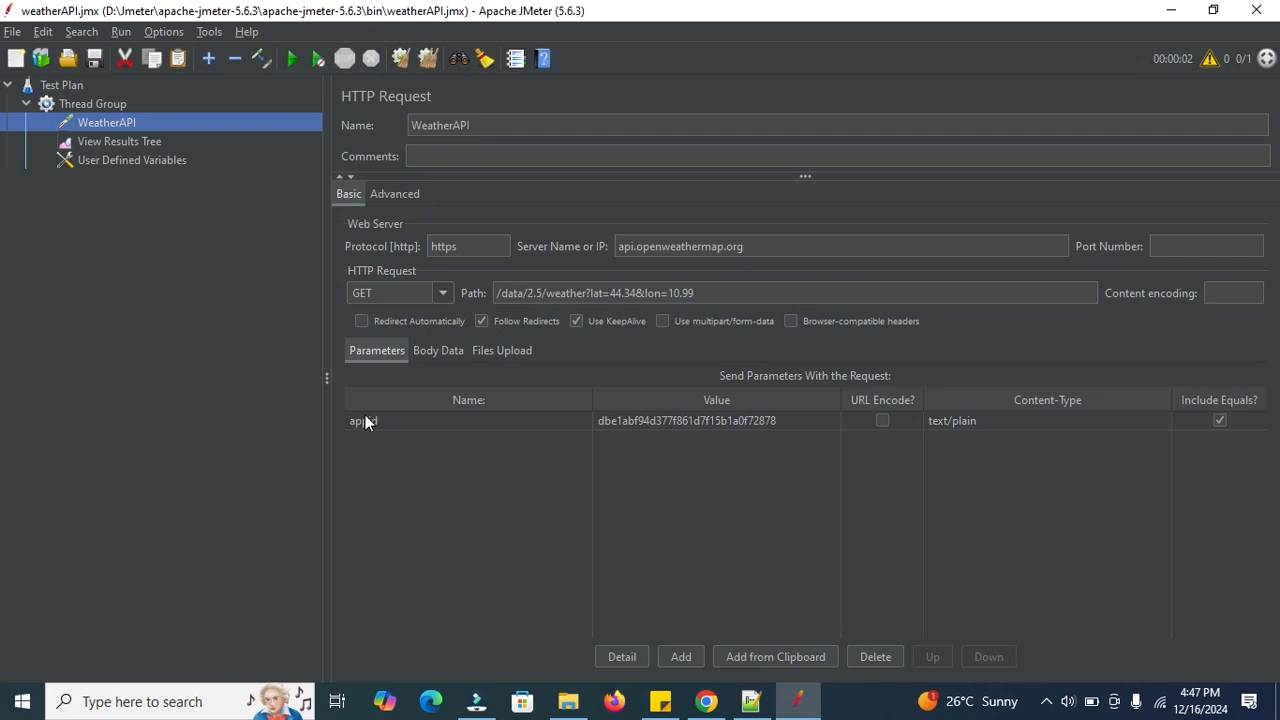
pyautogui.click(751, 701)
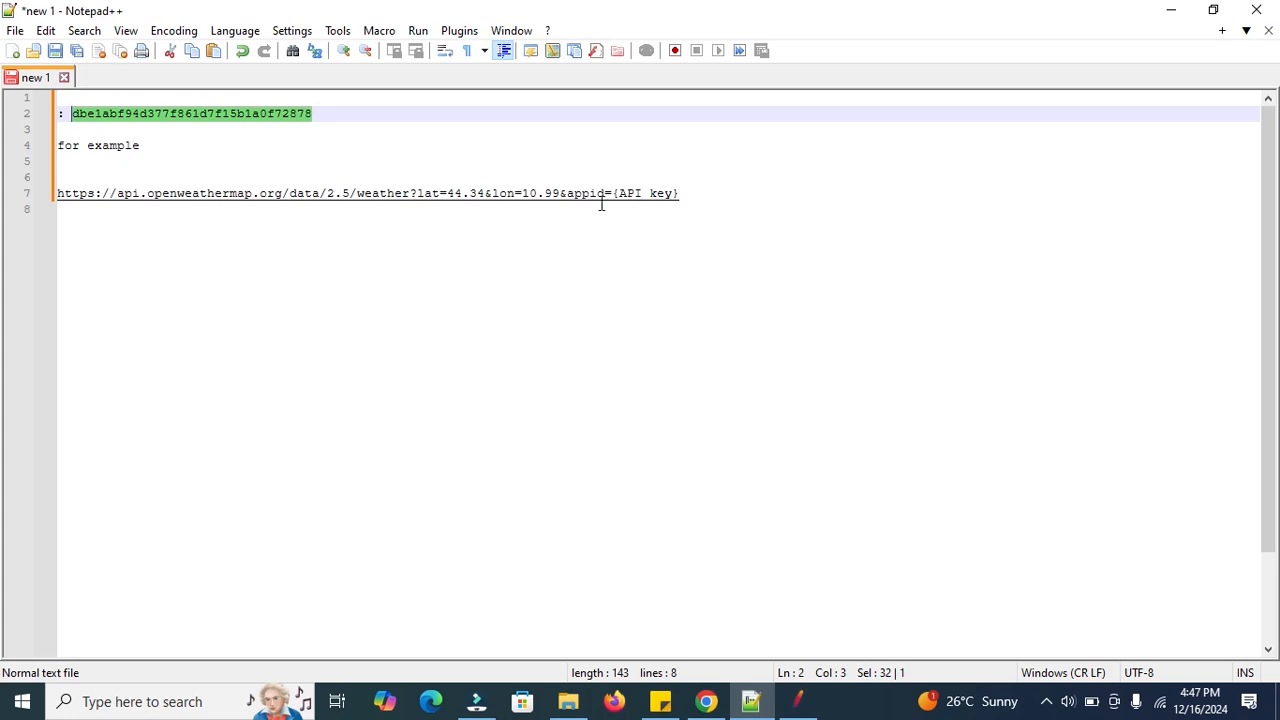
pyautogui.click(1169, 14)
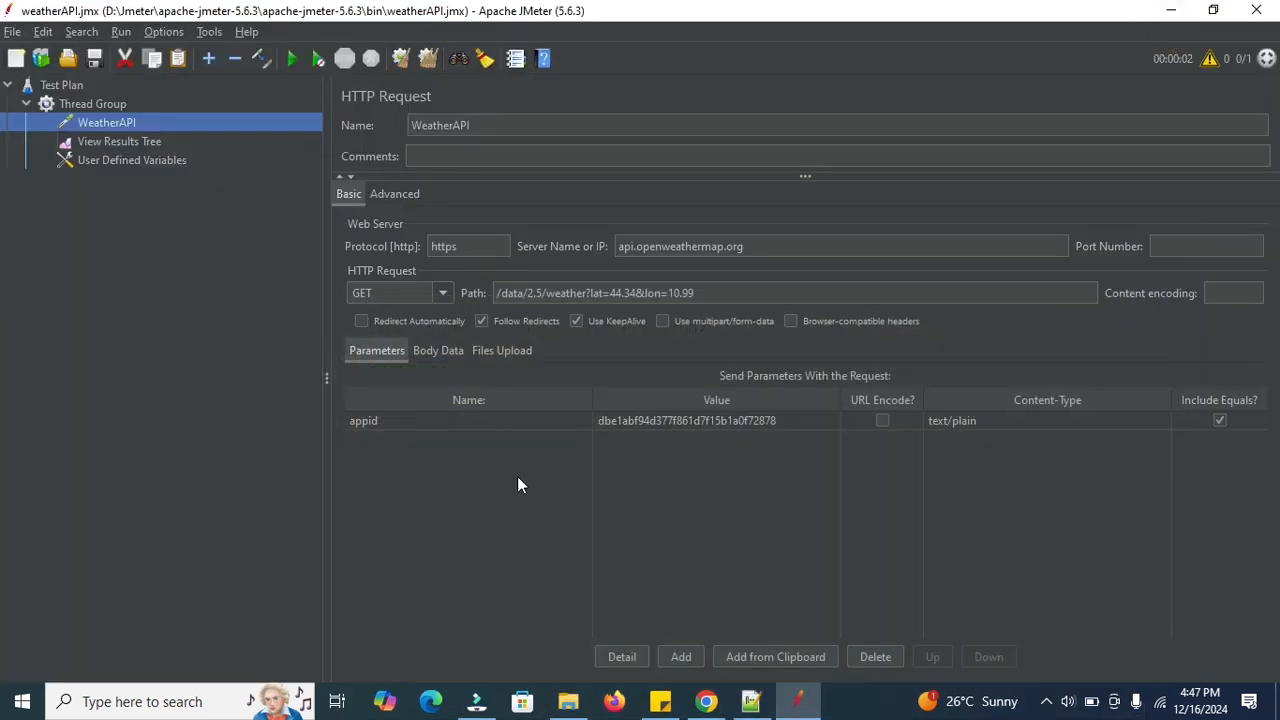
# Append a new variable row and name it appid.
pyautogui.click(95, 160)
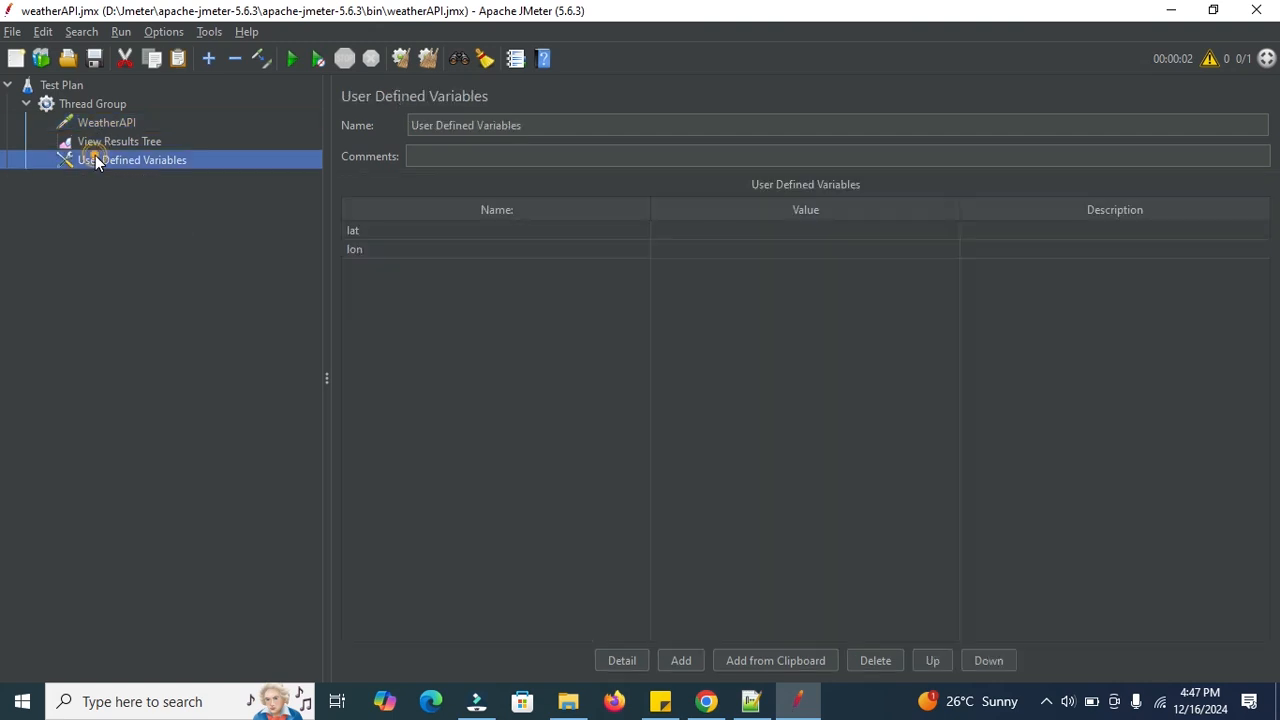
pyautogui.click(680, 661)
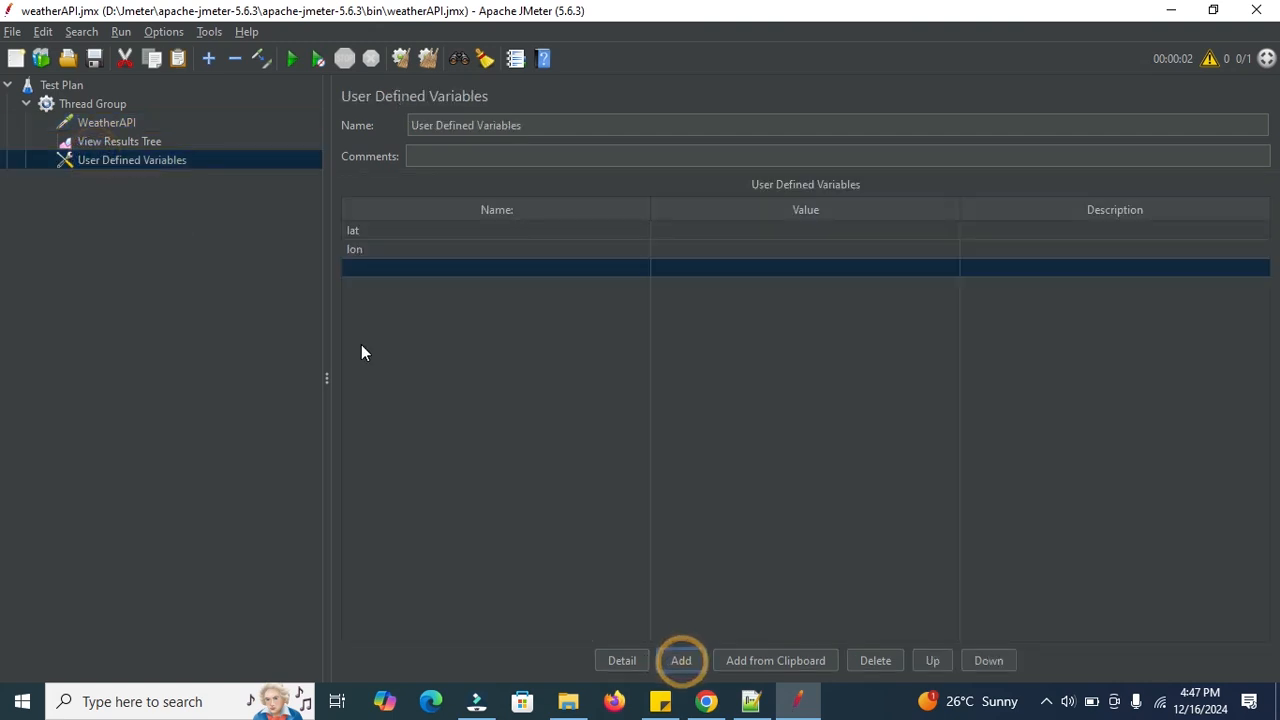
pyautogui.doubleClick(373, 269)
pyautogui.write('appid')
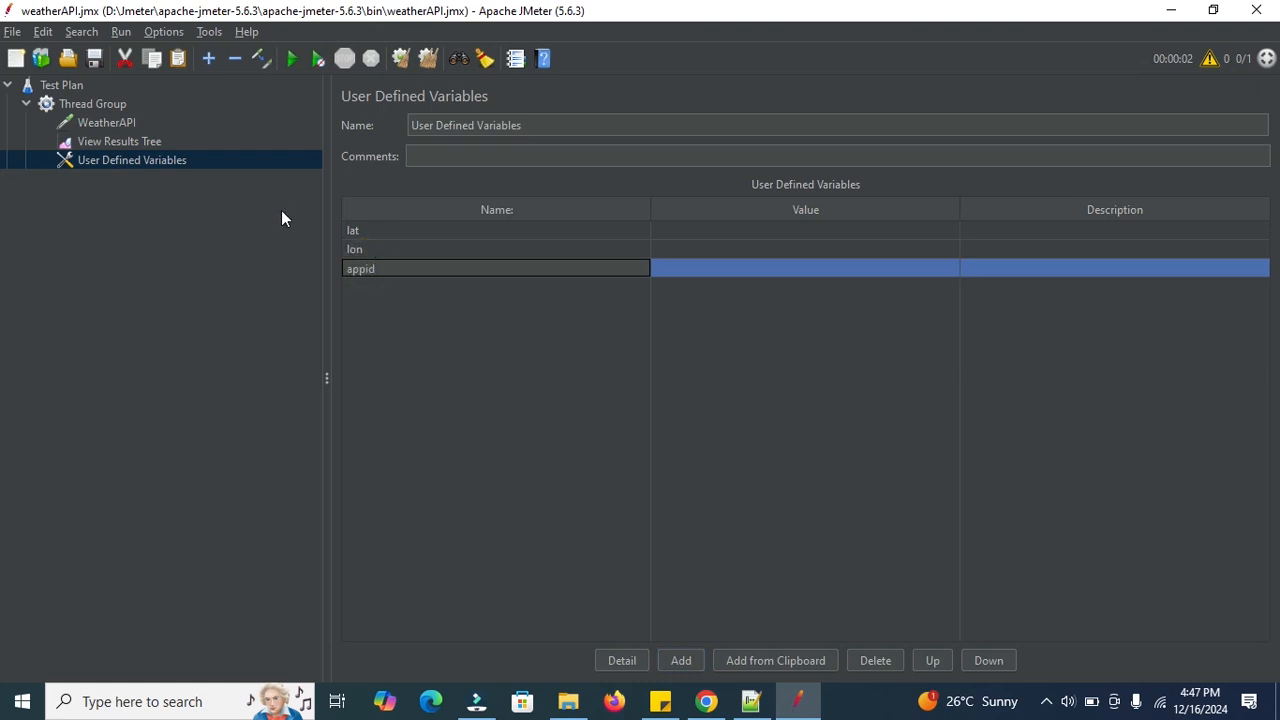
# Copy 44.34 from the WeatherAPI path into the lat variable's value.
pyautogui.click(95, 123)
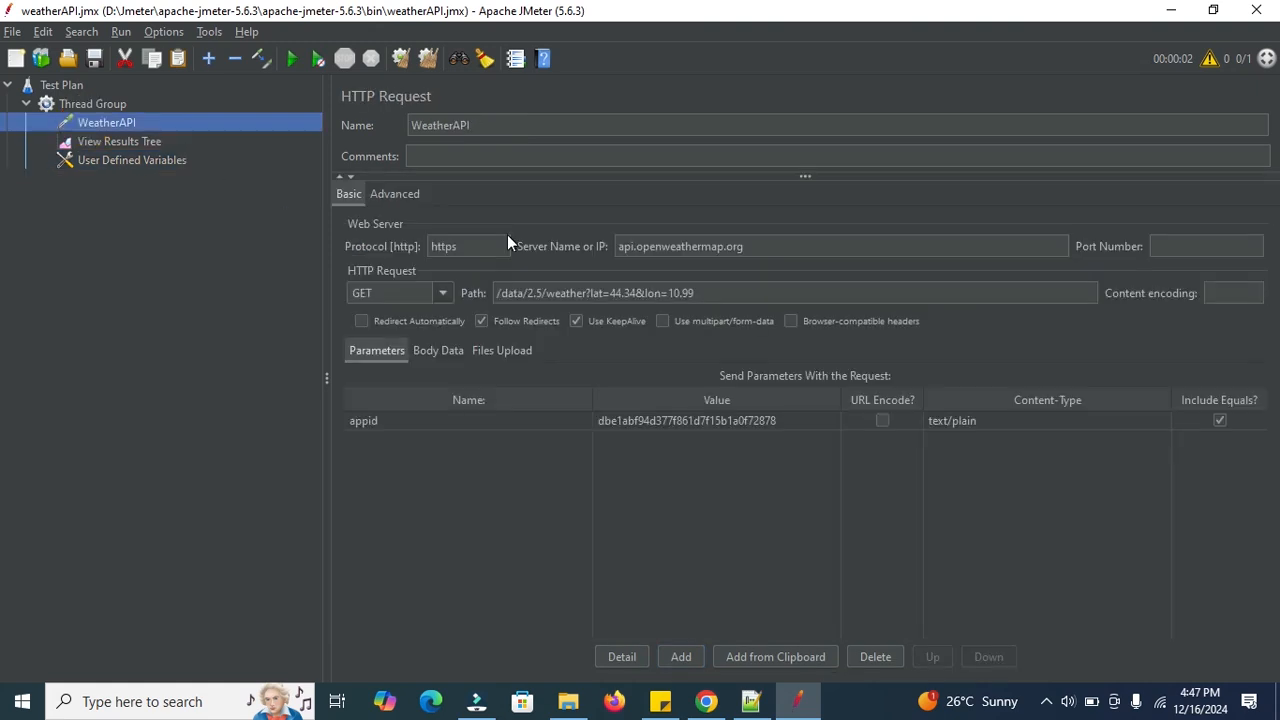
pyautogui.moveTo(612, 293); pyautogui.dragTo(637, 293)
pyautogui.hotkey('ctrl', 'c')
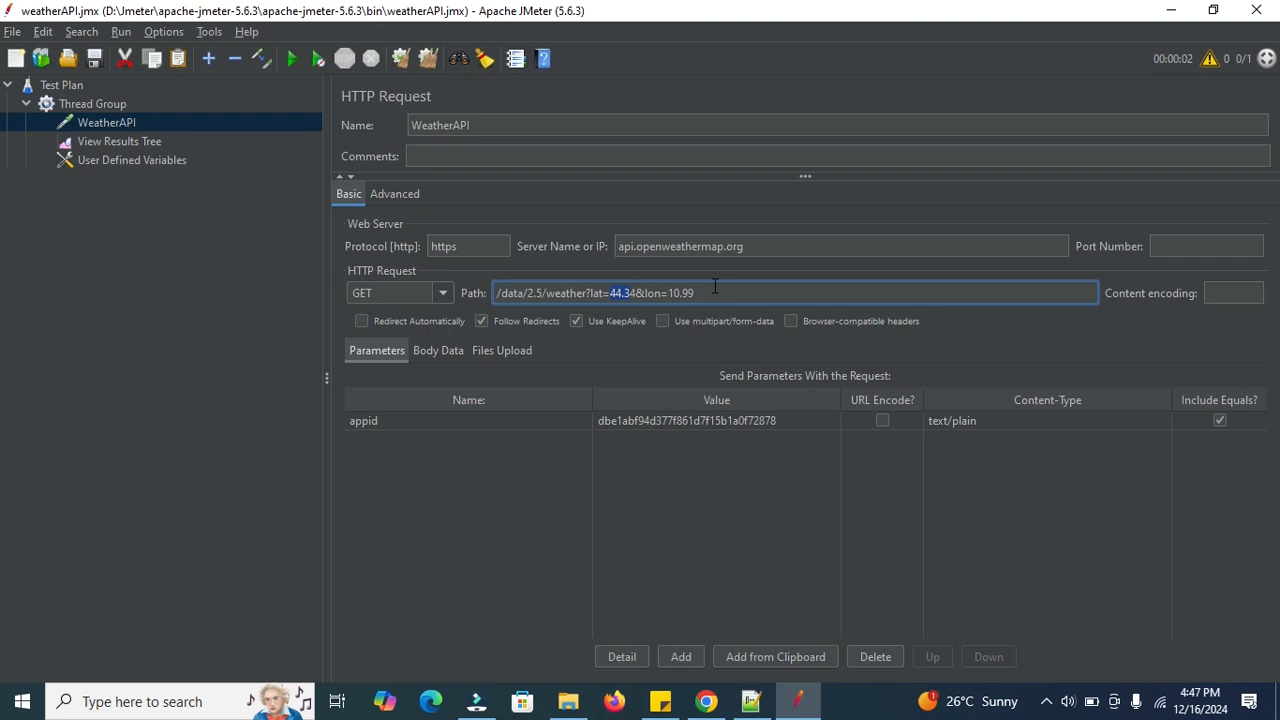
pyautogui.click(632, 291)
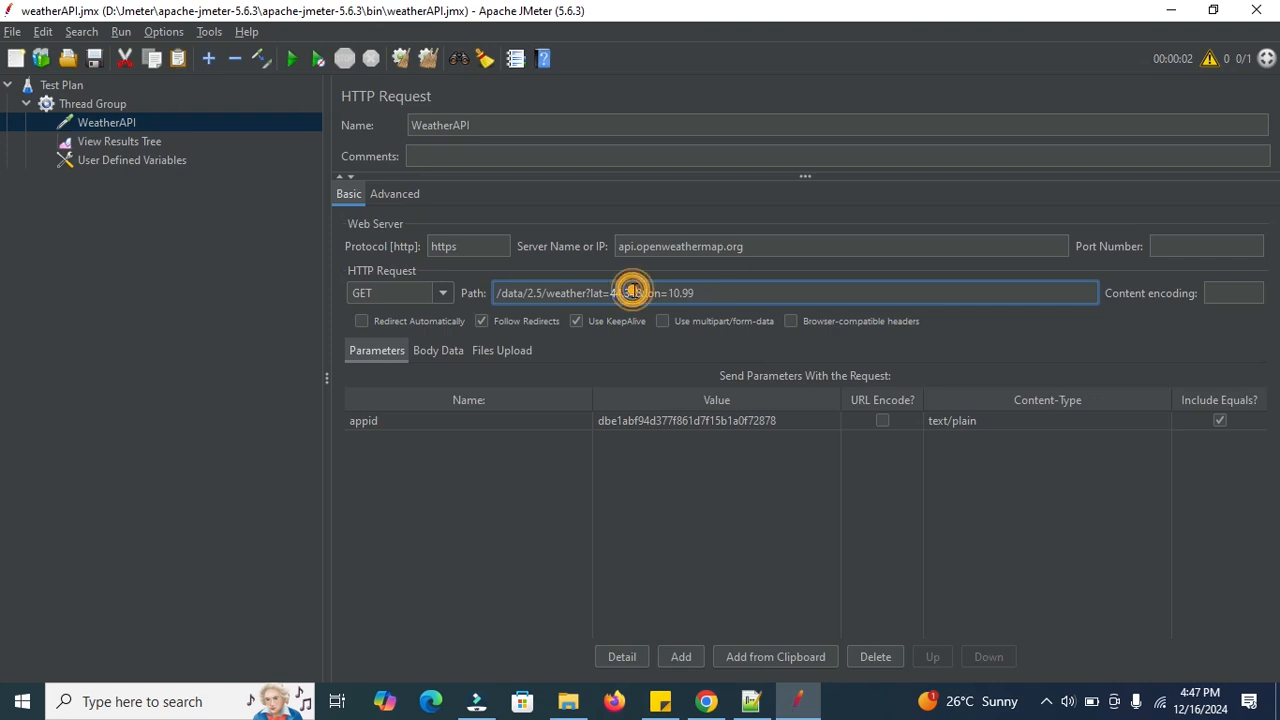
pyautogui.click(148, 162)
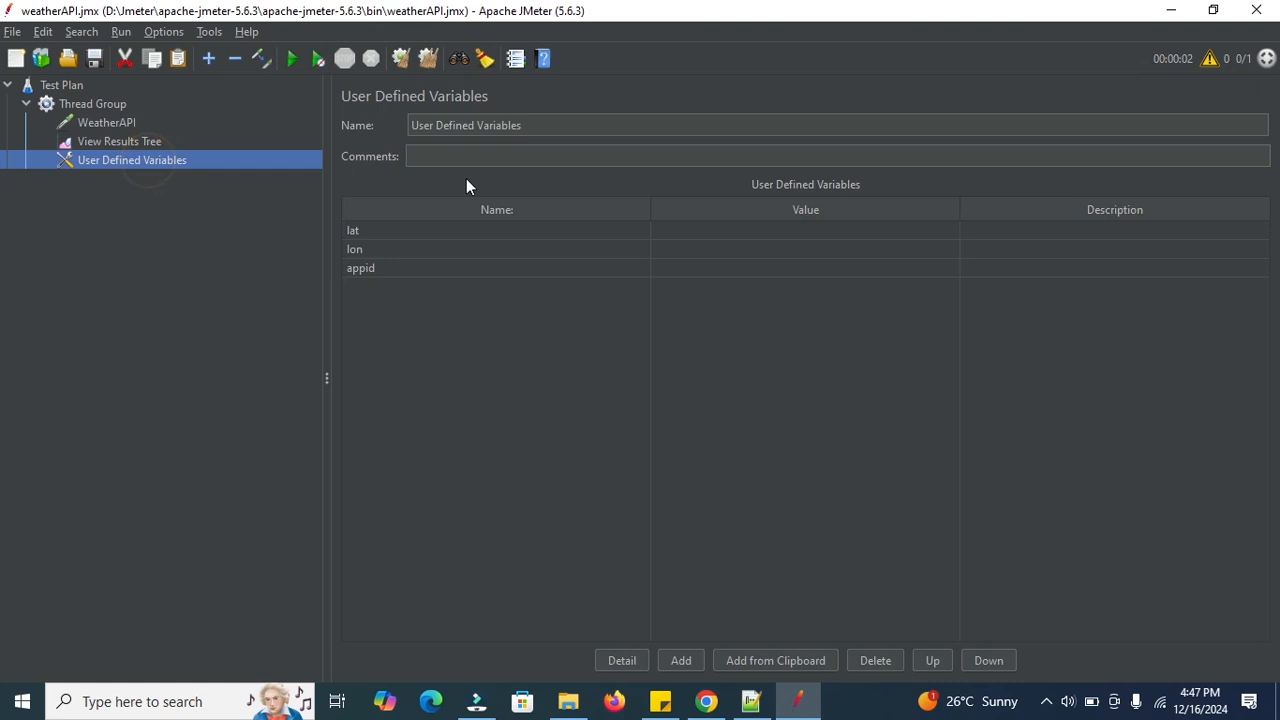
pyautogui.doubleClick(667, 228)
pyautogui.hotkey('ctrl', 'v')
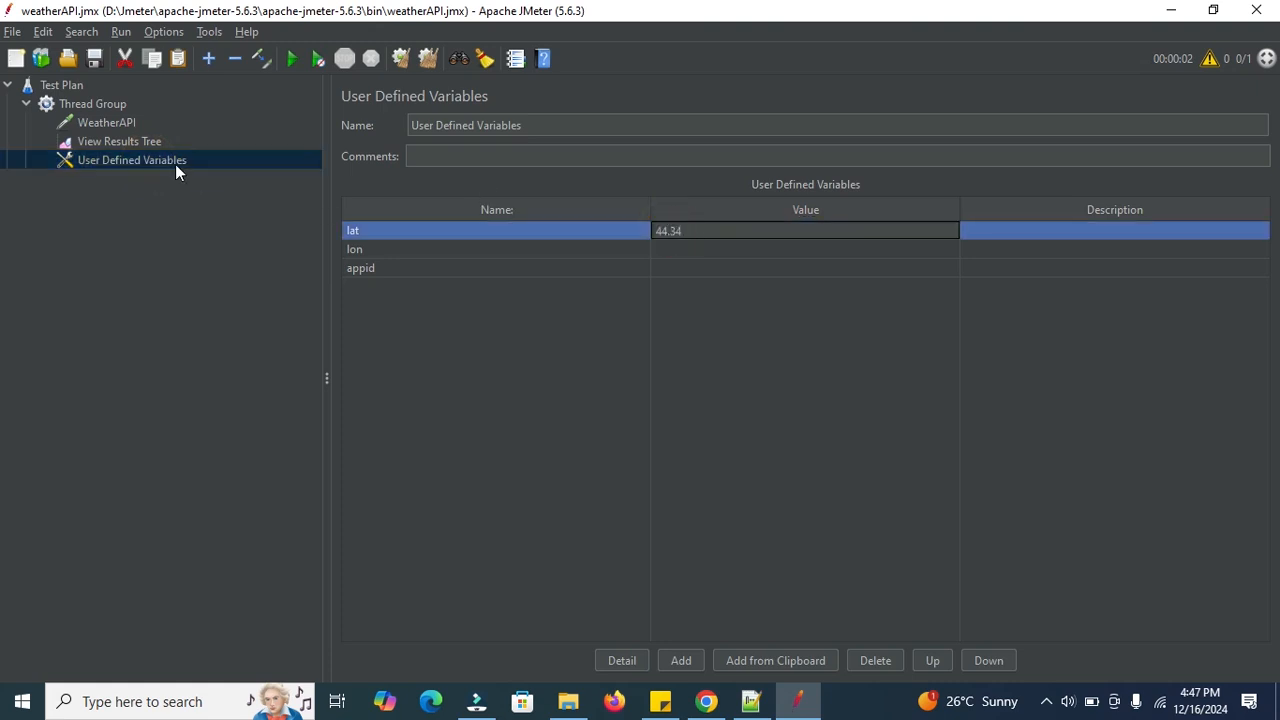
# Copy 10.99 from the path into the lon variable's value.
pyautogui.click(121, 119)
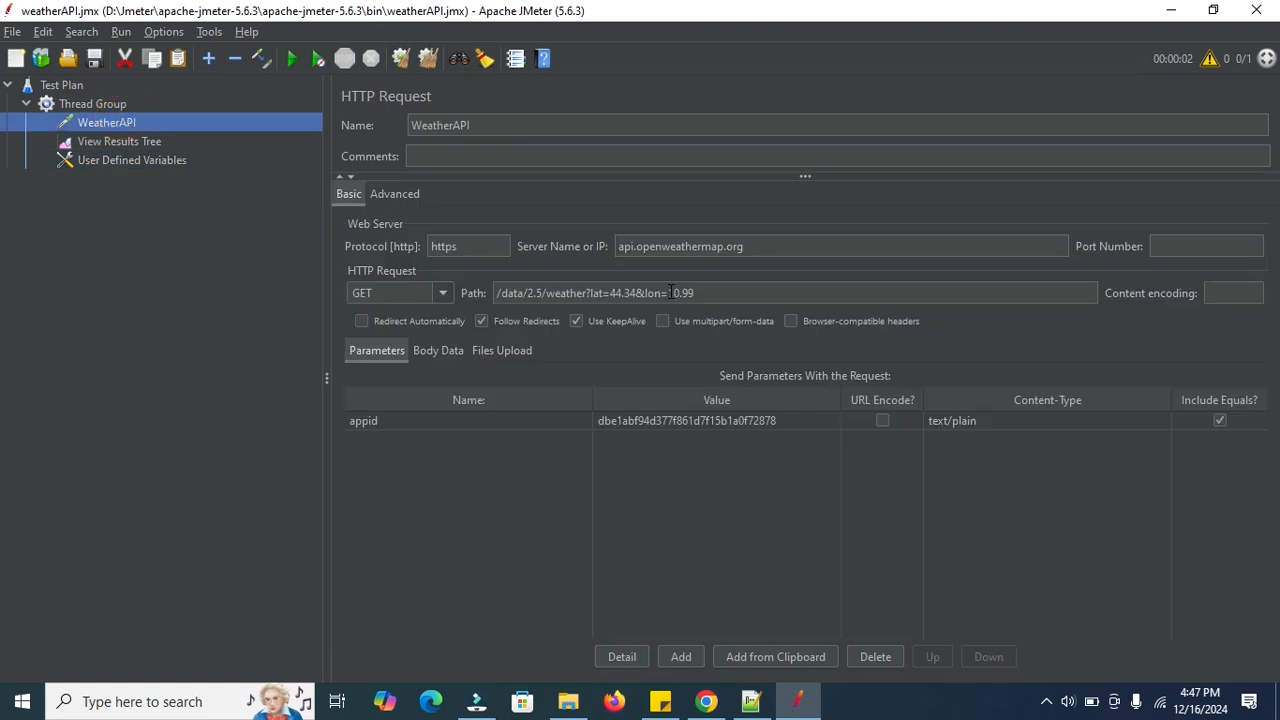
pyautogui.moveTo(668, 293); pyautogui.dragTo(726, 295)
pyautogui.hotkey('ctrl', 'c')
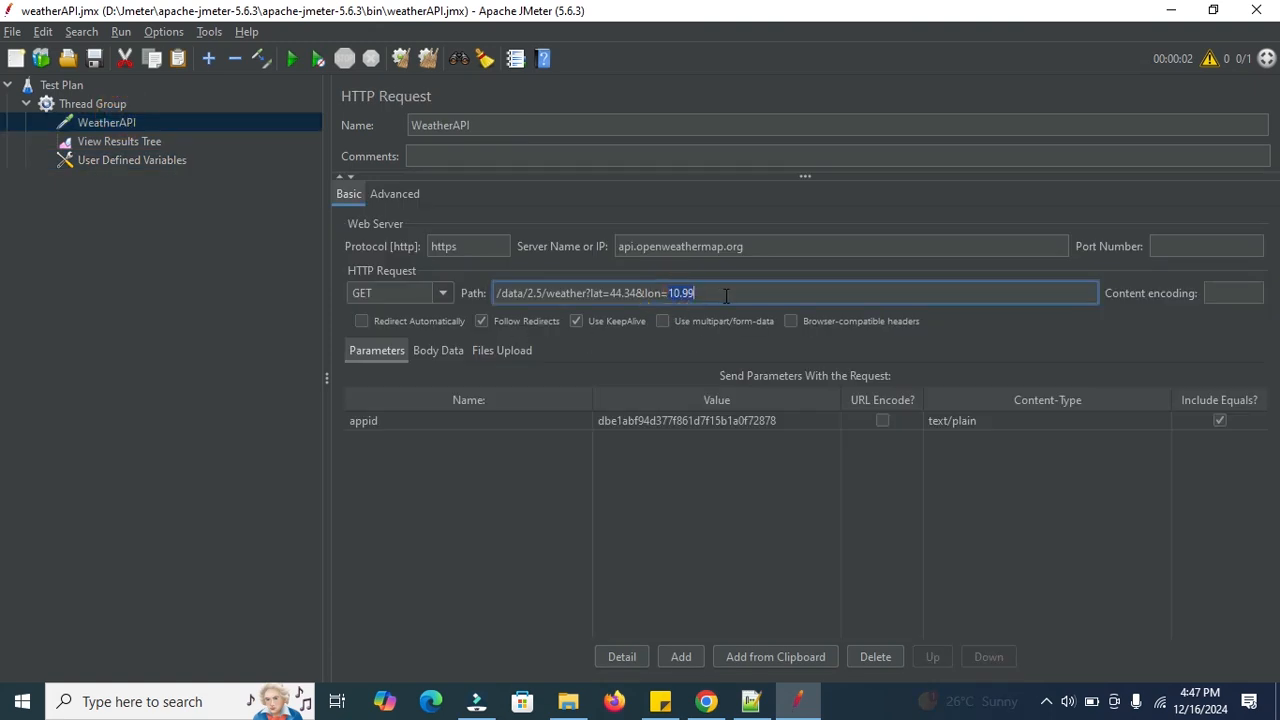
pyautogui.click(120, 161)
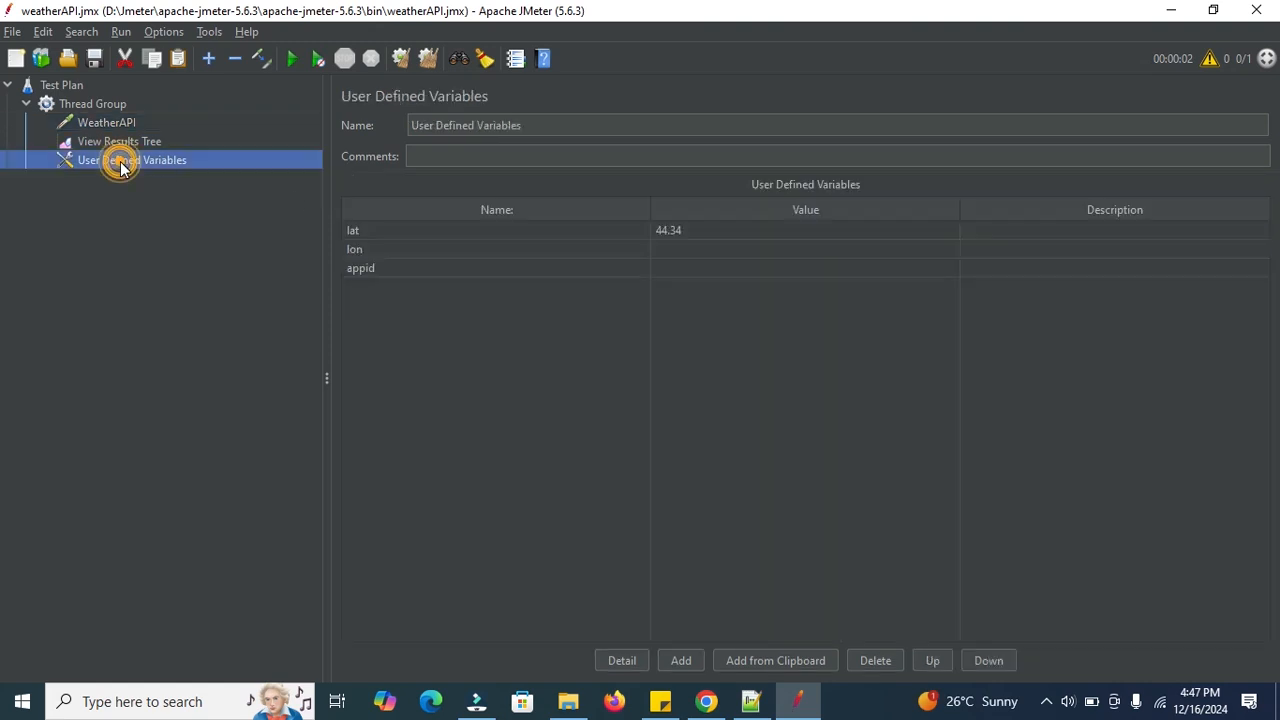
pyautogui.doubleClick(668, 250)
pyautogui.hotkey('ctrl', 'v')
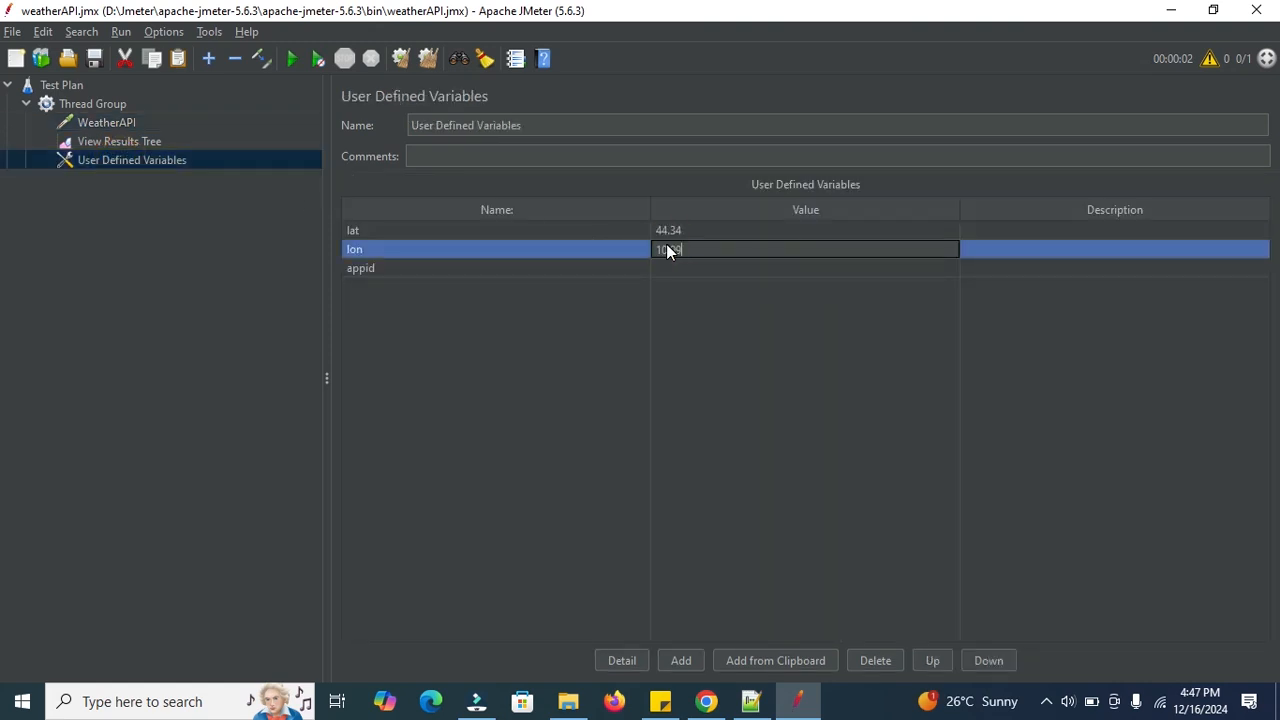
# Copy the API key from WeatherAPI's appid parameter into the appid variable's value.
pyautogui.click(98, 141)
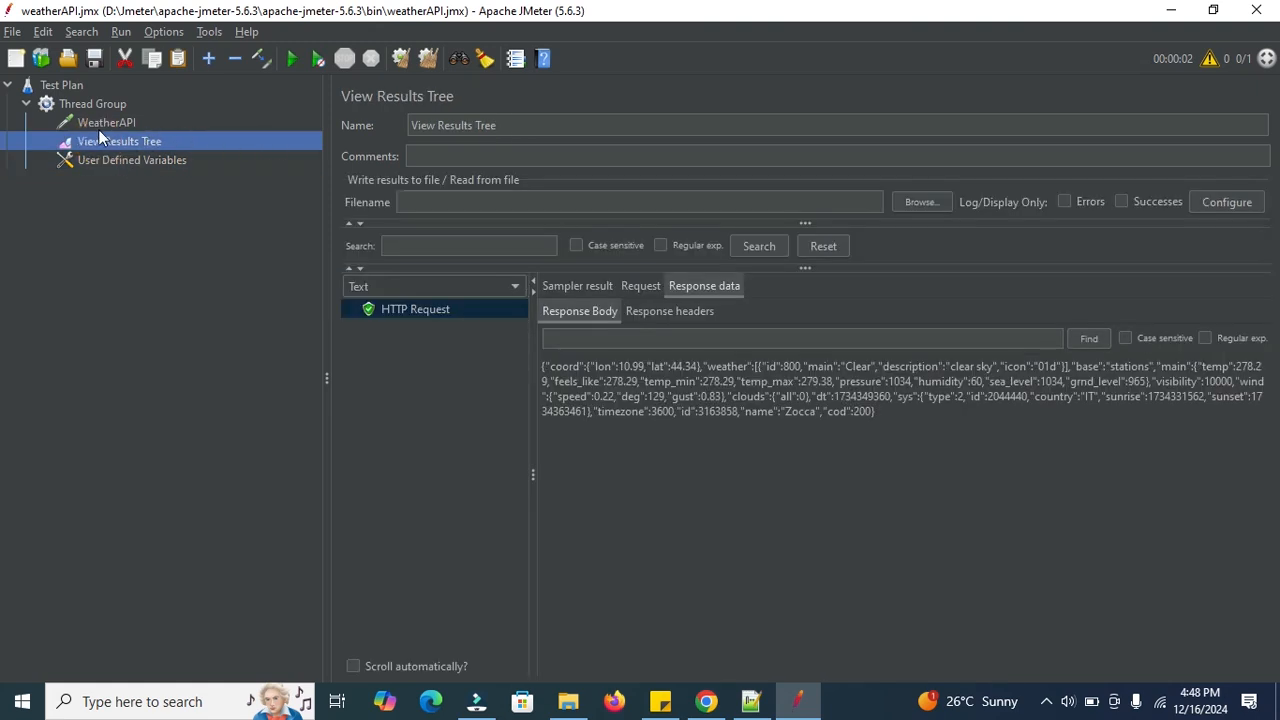
pyautogui.click(94, 123)
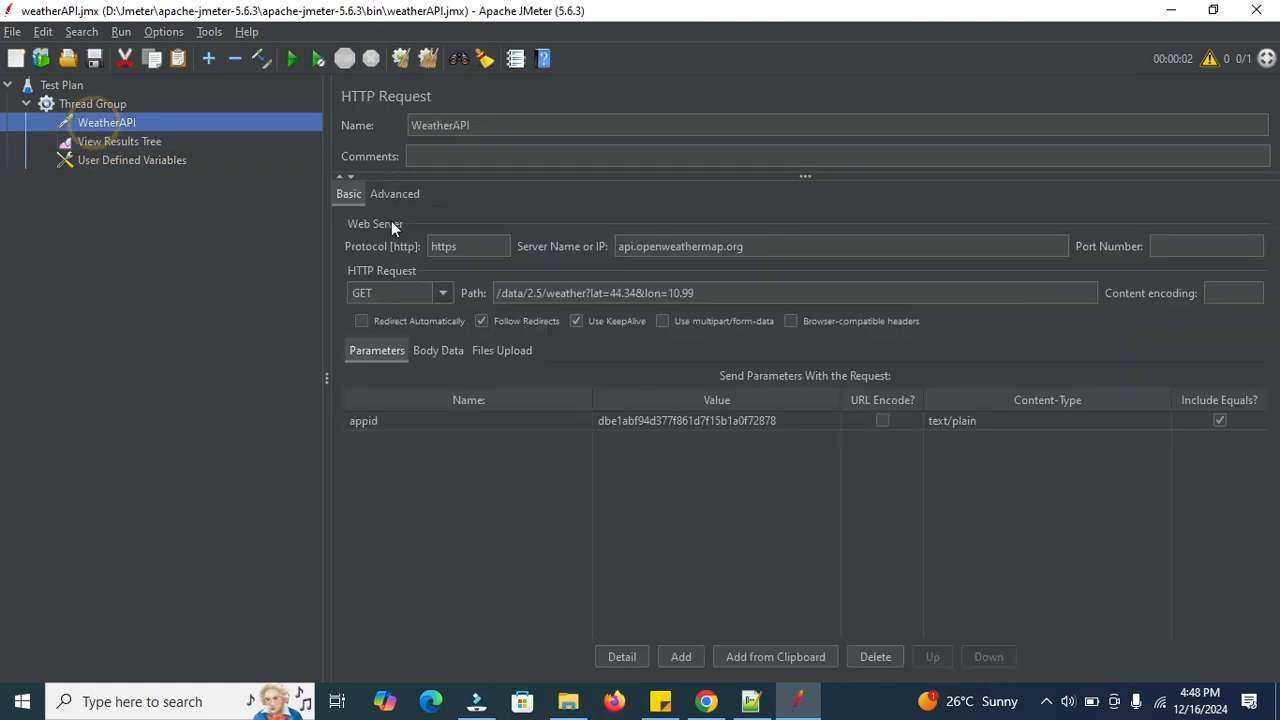
pyautogui.doubleClick(643, 423)
pyautogui.hotkey('ctrl', 'c')
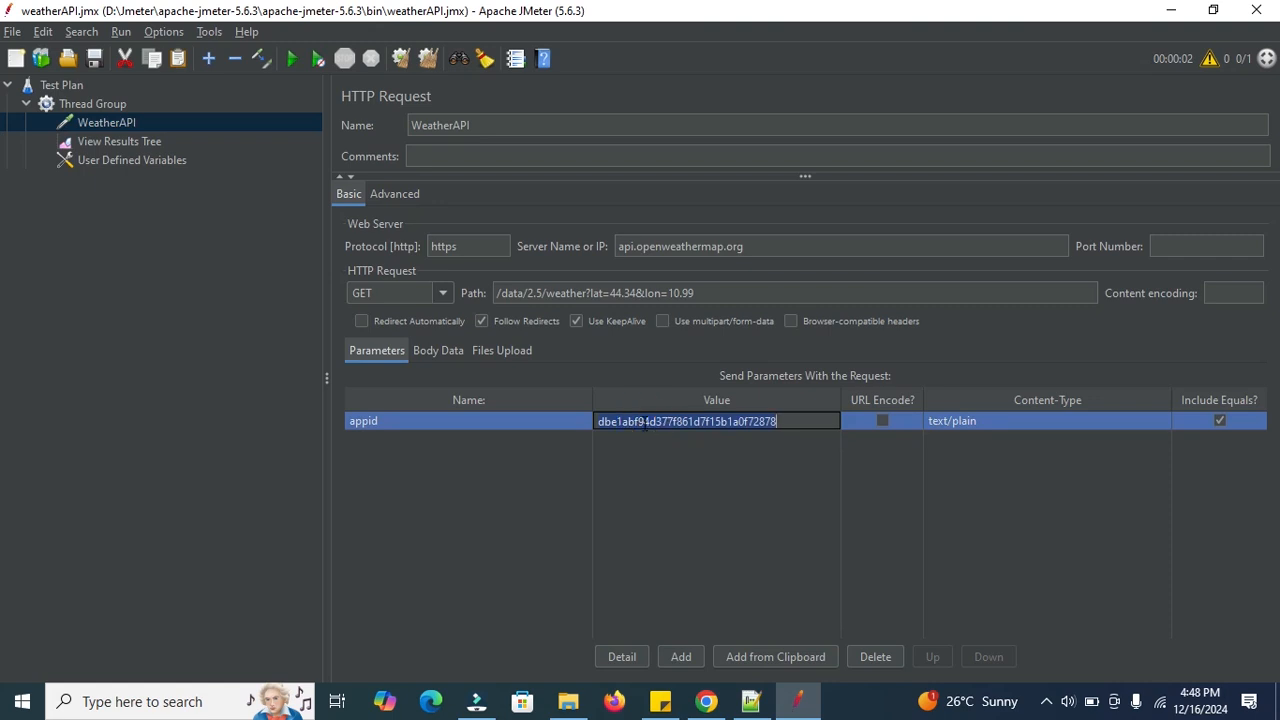
pyautogui.click(123, 160)
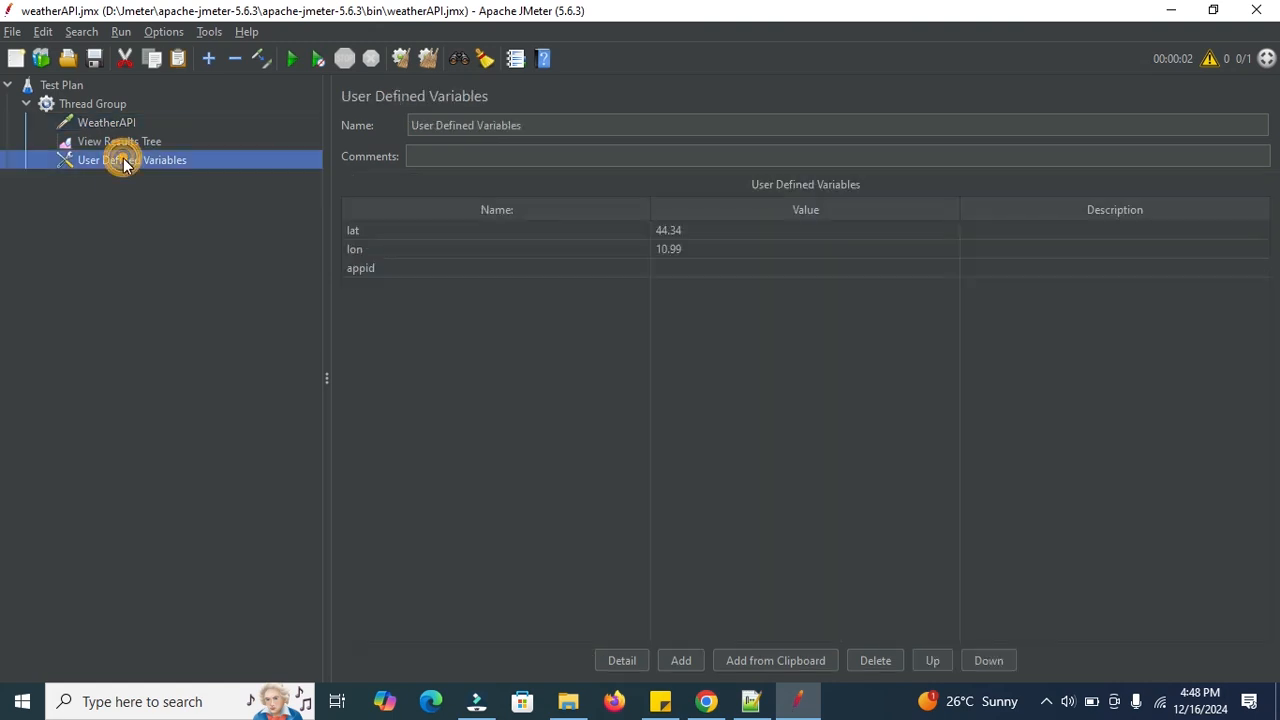
pyautogui.doubleClick(683, 267)
pyautogui.hotkey('ctrl', 'v')
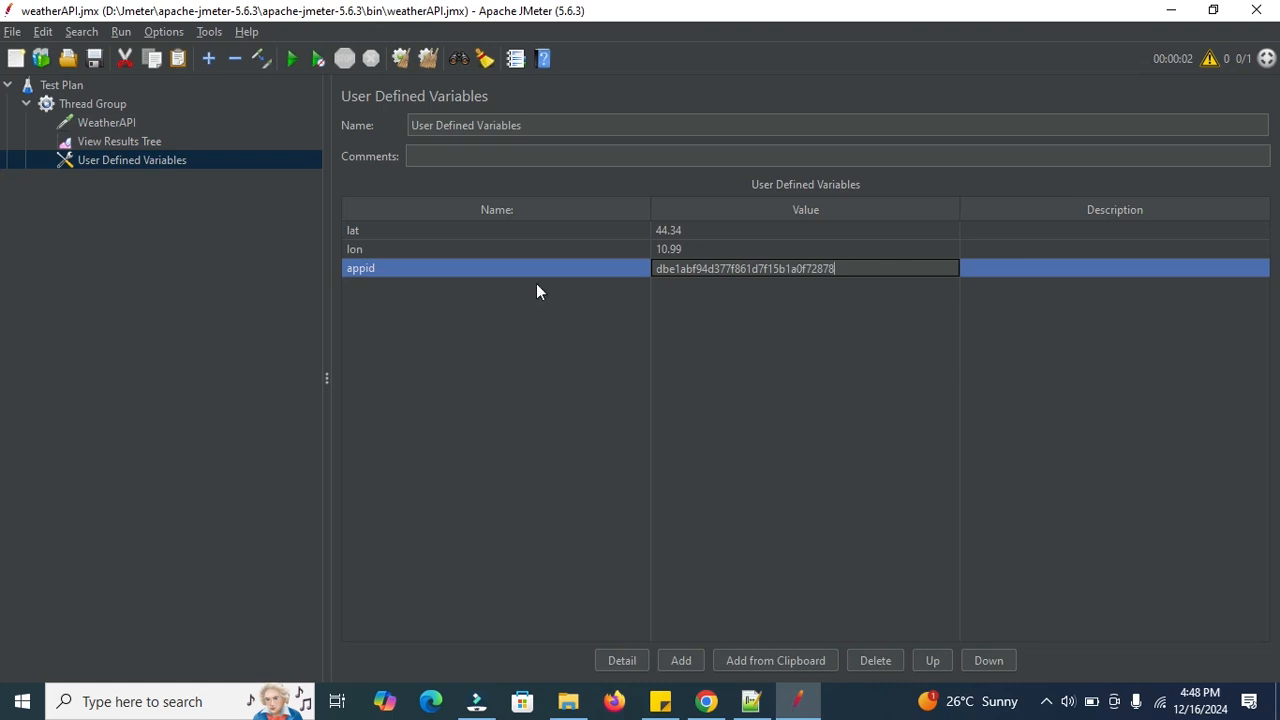
pyautogui.click(98, 122)
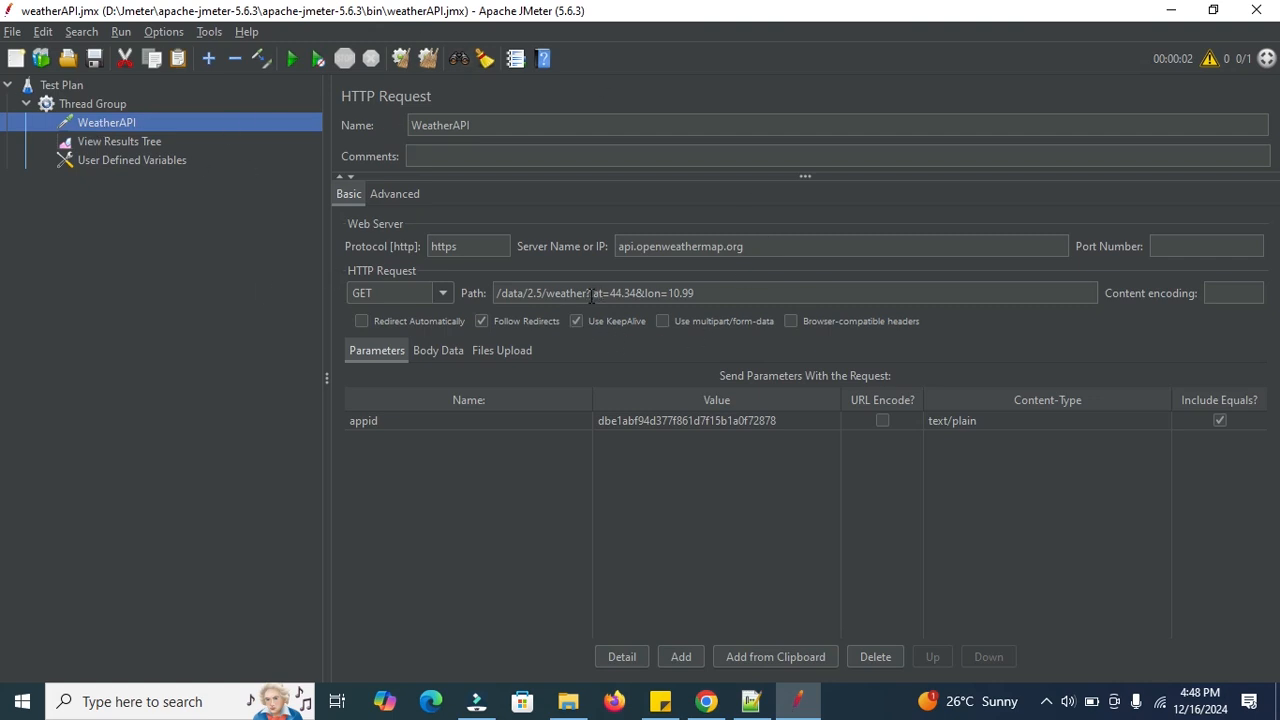
# Replace 44.34 and 10.99 in the WeatherAPI path with ${lat} and ${lon}.
pyautogui.moveTo(607, 293); pyautogui.dragTo(631, 293)
pyautogui.press('BackSpace')
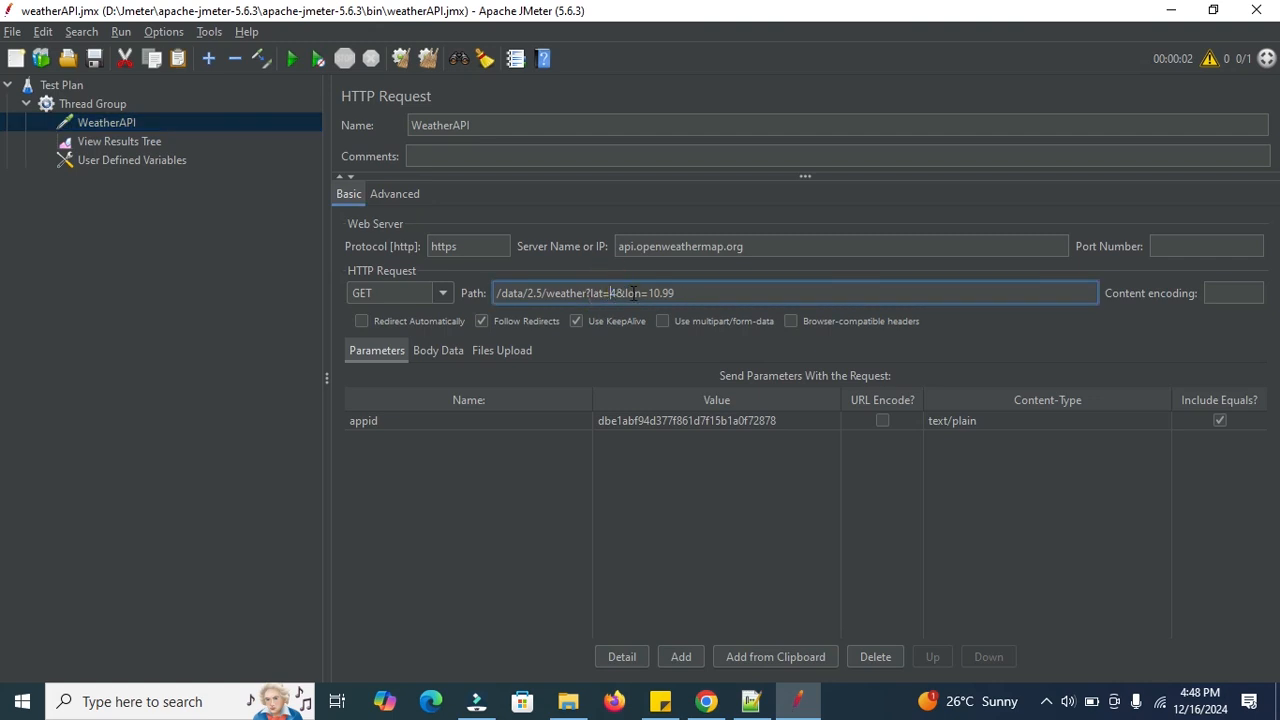
pyautogui.write('${lat}}')
pyautogui.doubleClick(677, 293)
pyautogui.press('BackSpace')
pyautogui.write('${lat')
pyautogui.press('BackSpace')
pyautogui.press('BackSpace')
pyautogui.write('on}')
# Append &appid=${appid} to the path, checking the example URL and variable names.
pyautogui.click(751, 701)
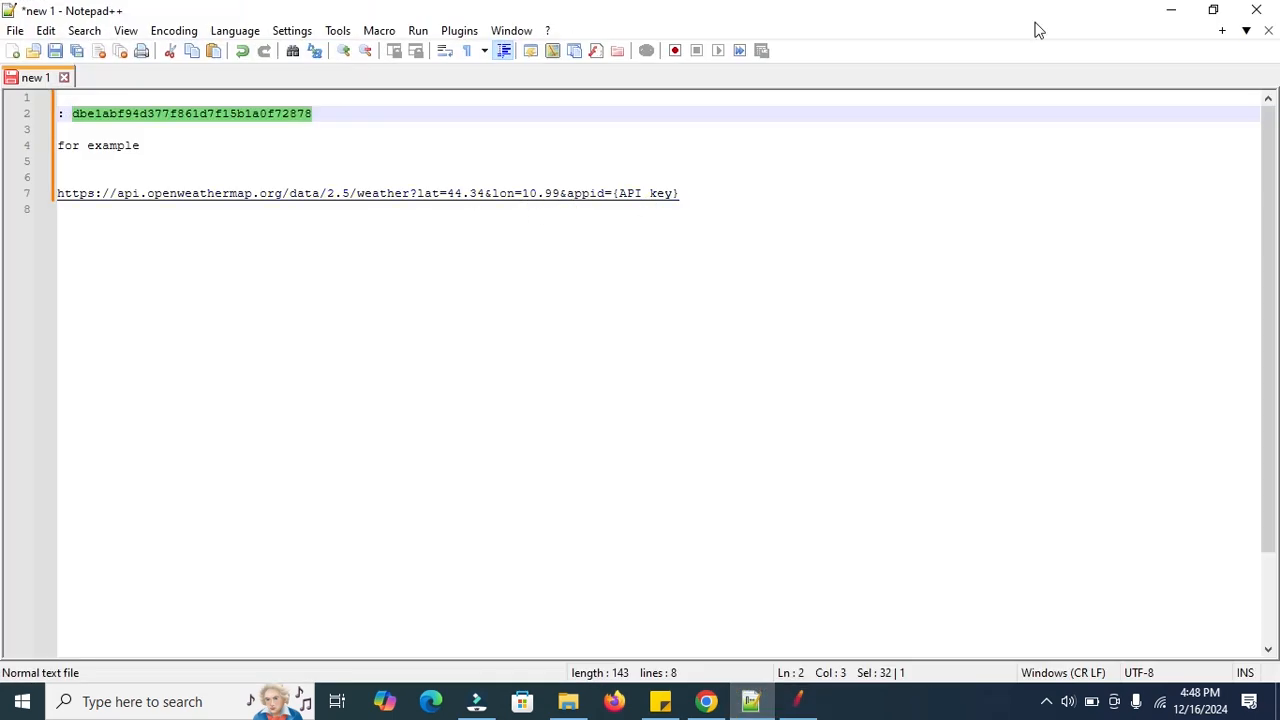
pyautogui.click(1163, 8)
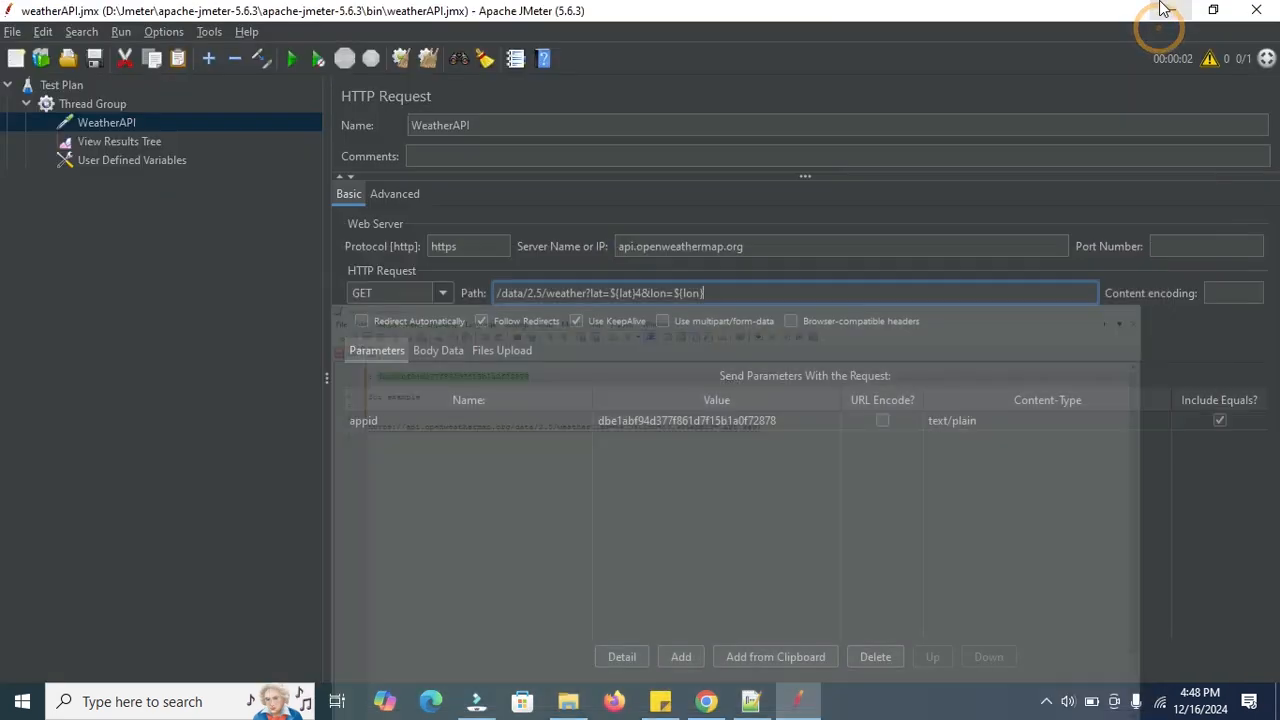
pyautogui.write('&')
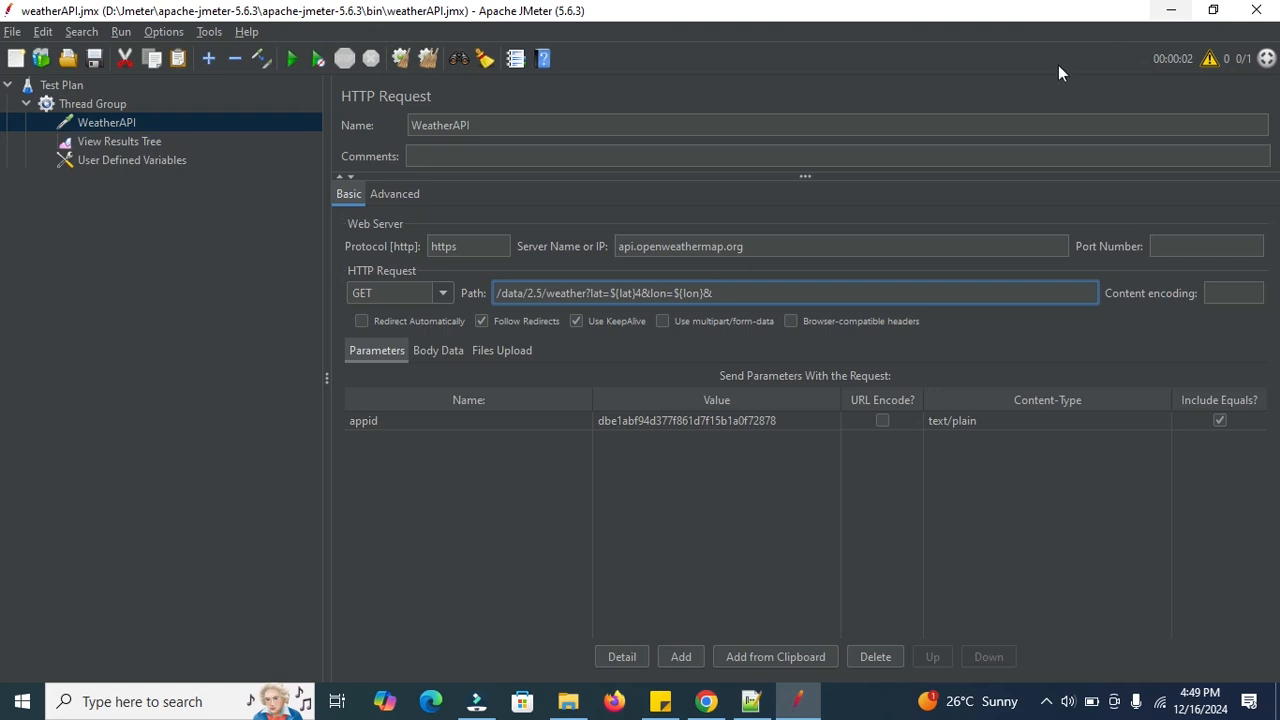
pyautogui.write('appid')
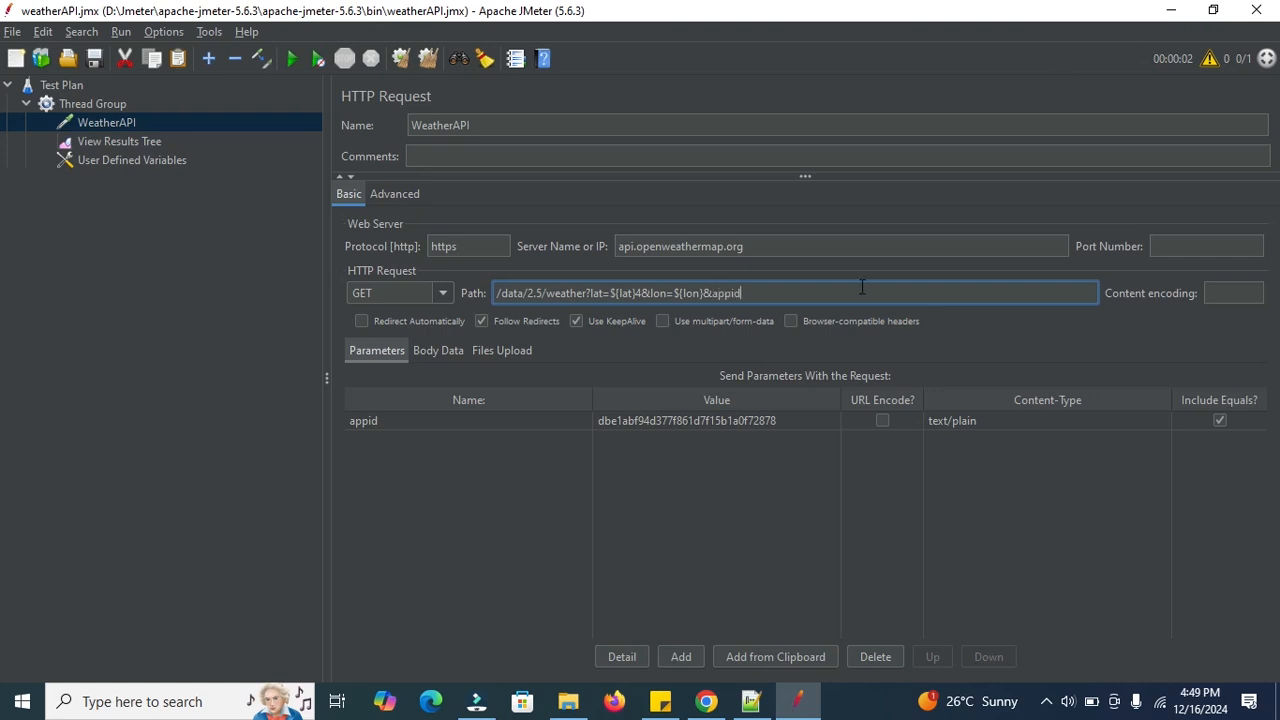
pyautogui.write('=')
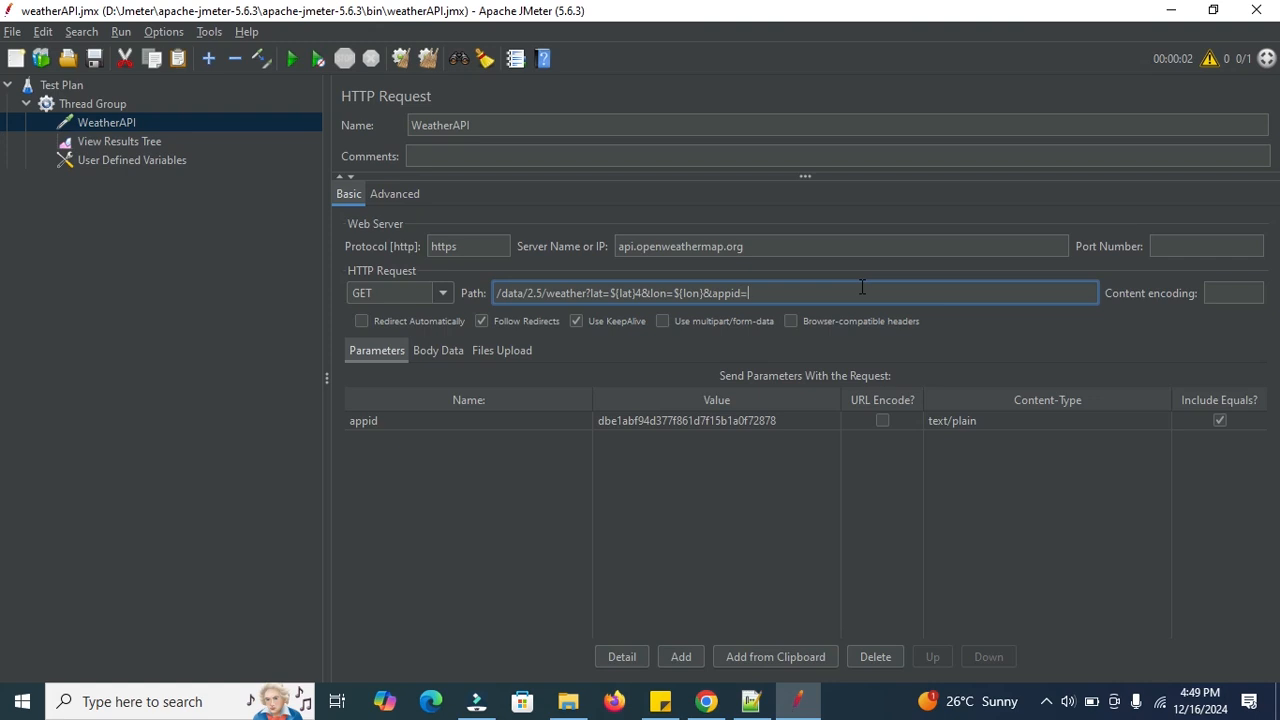
pyautogui.click(751, 701)
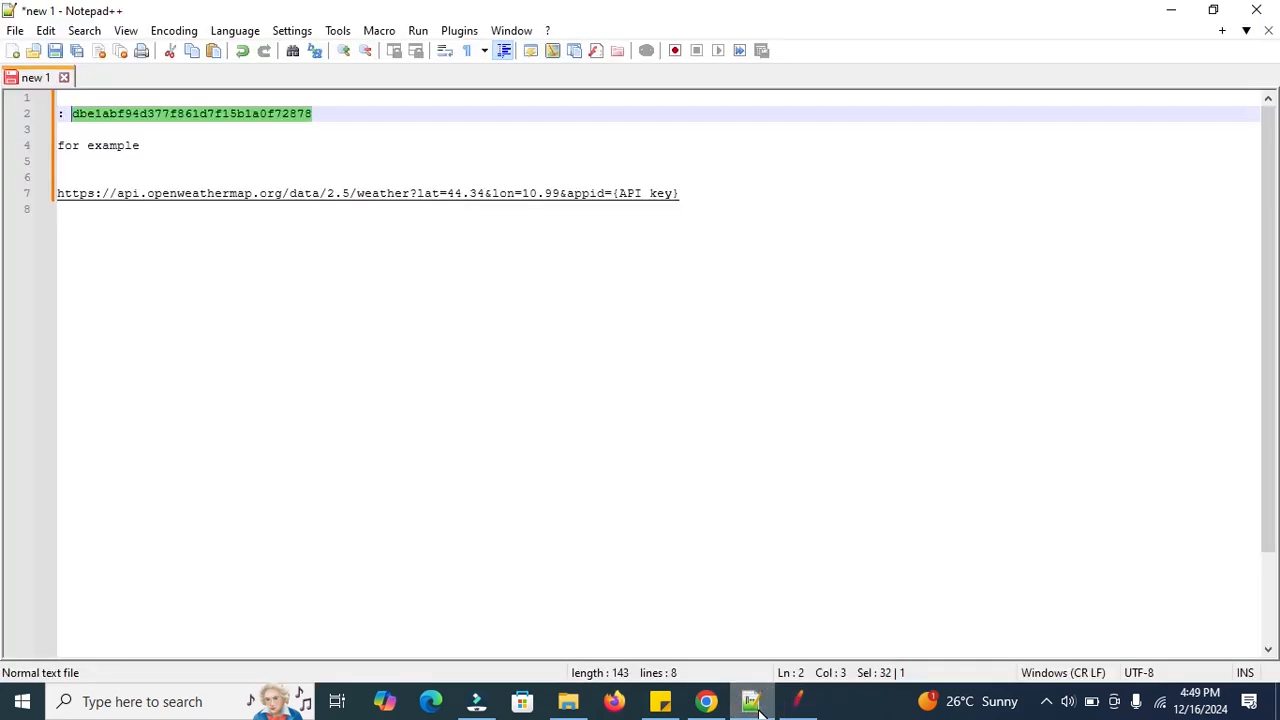
pyautogui.click(757, 707)
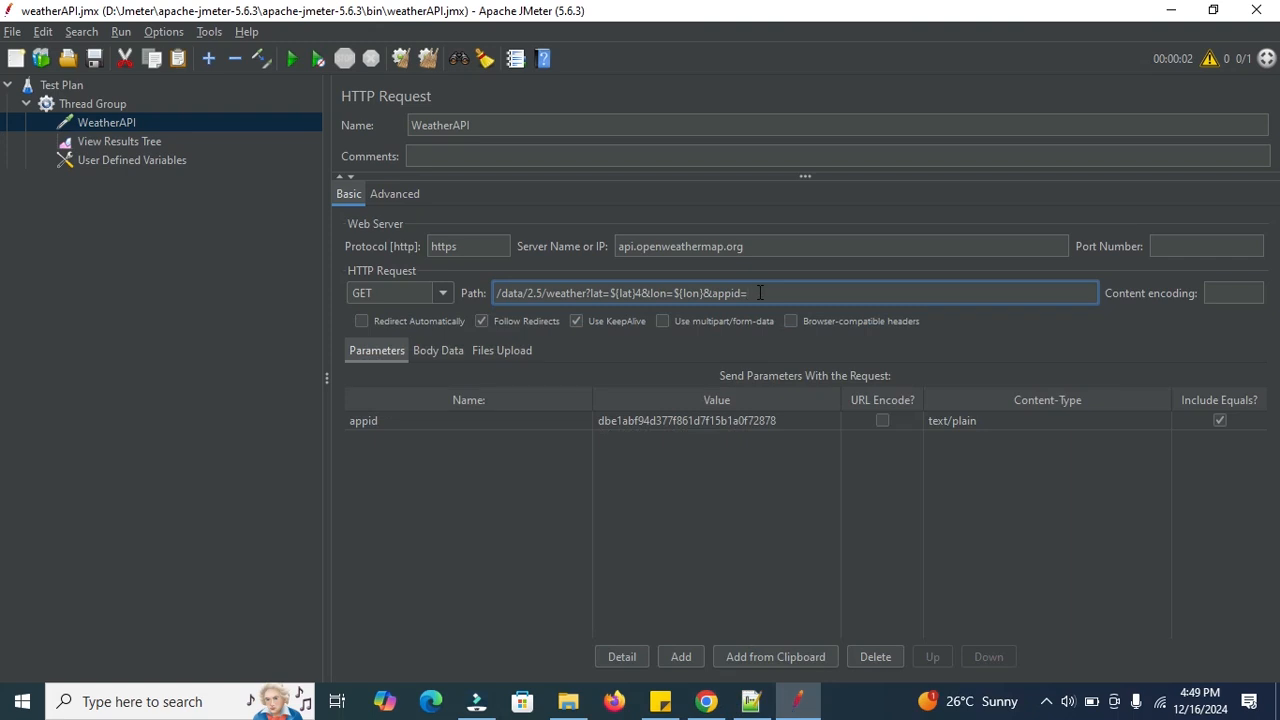
pyautogui.click(760, 293)
pyautogui.write('{')
pyautogui.click(125, 161)
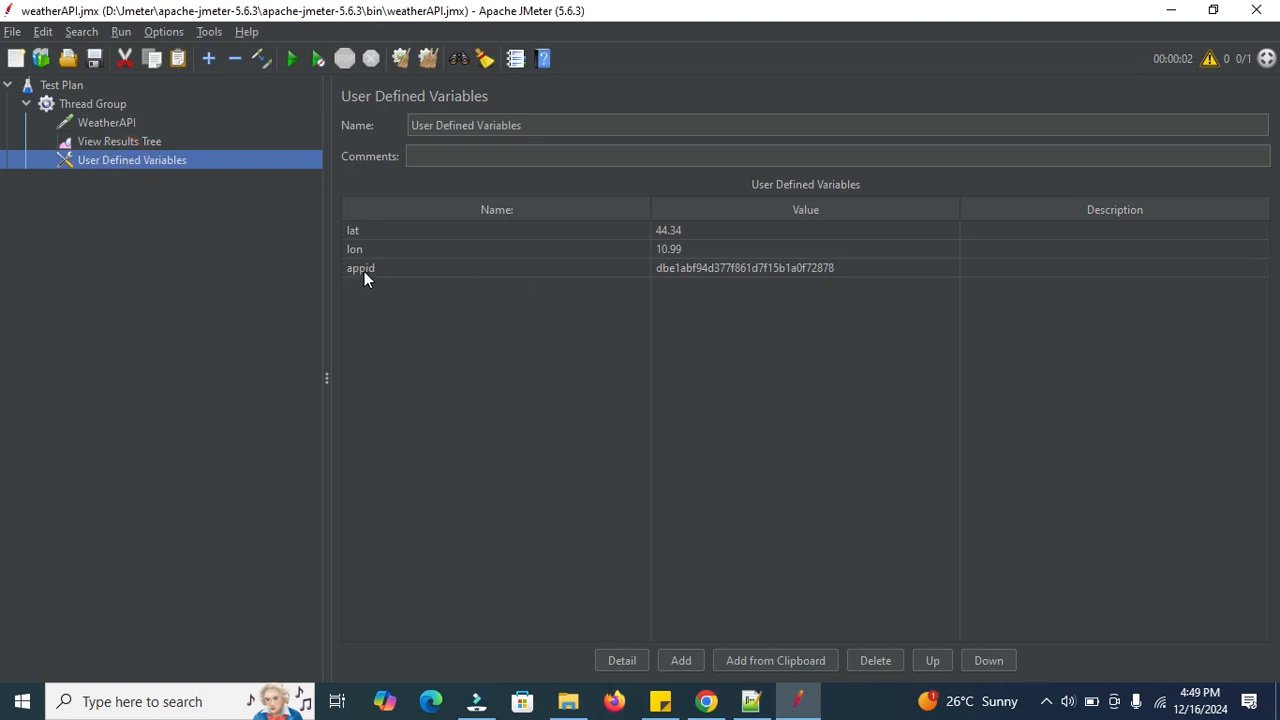
pyautogui.click(117, 146)
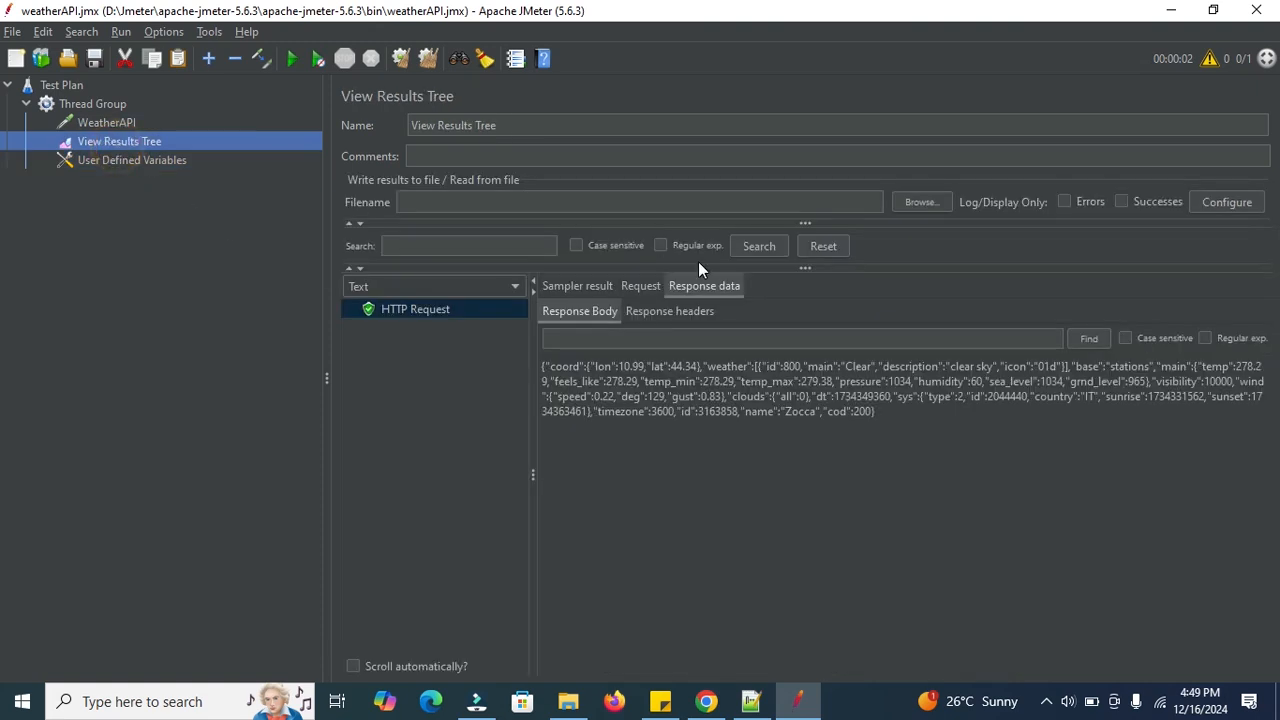
pyautogui.click(128, 157)
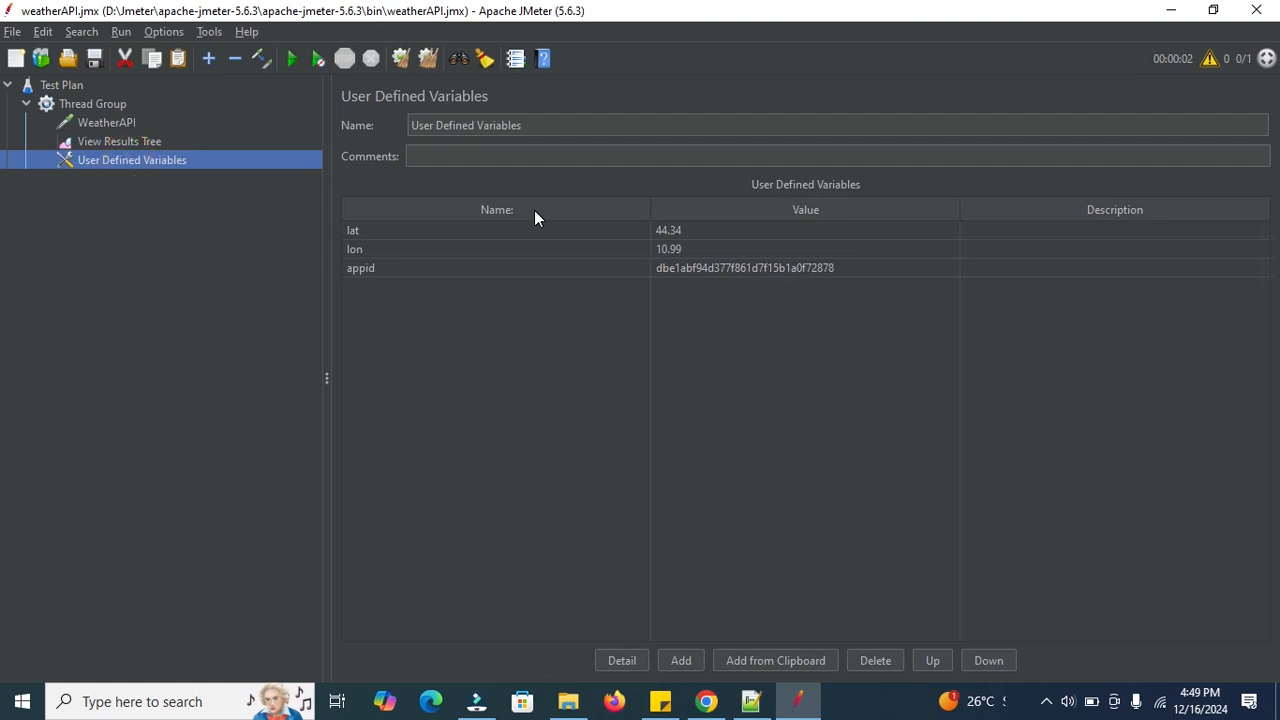
pyautogui.click(99, 119)
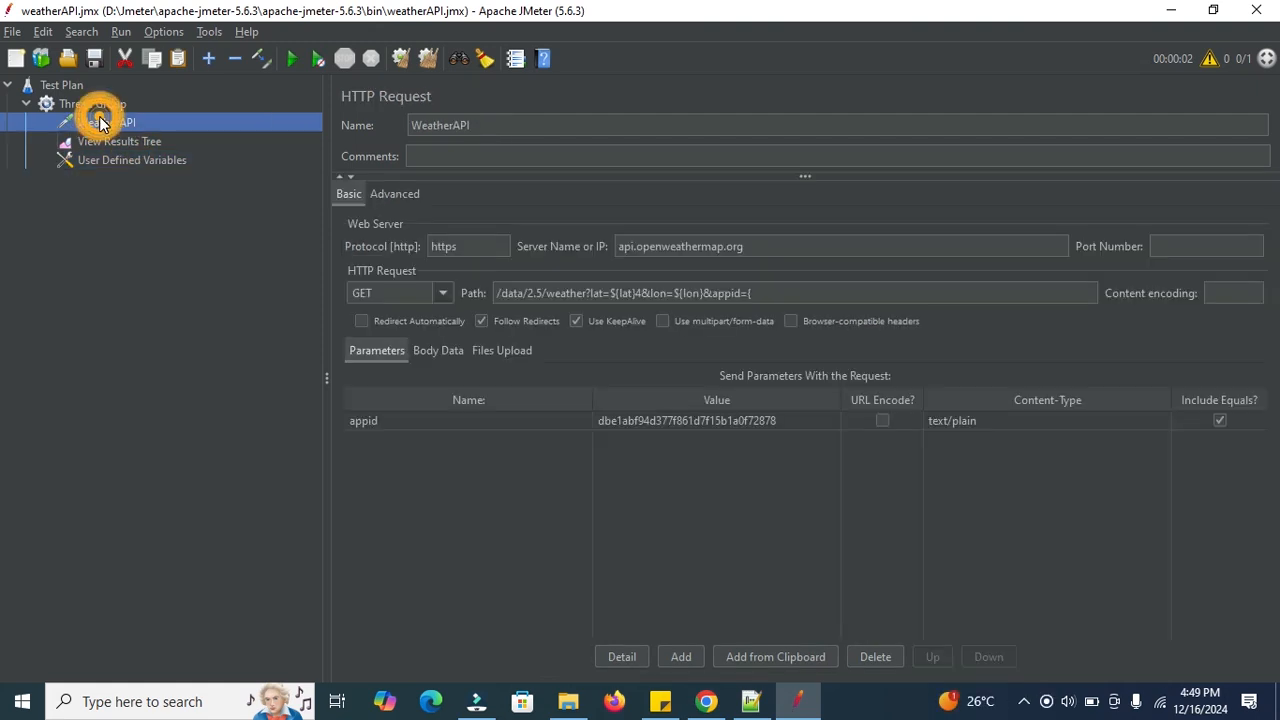
pyautogui.click(805, 294)
pyautogui.write('app')
pyautogui.write('id}')
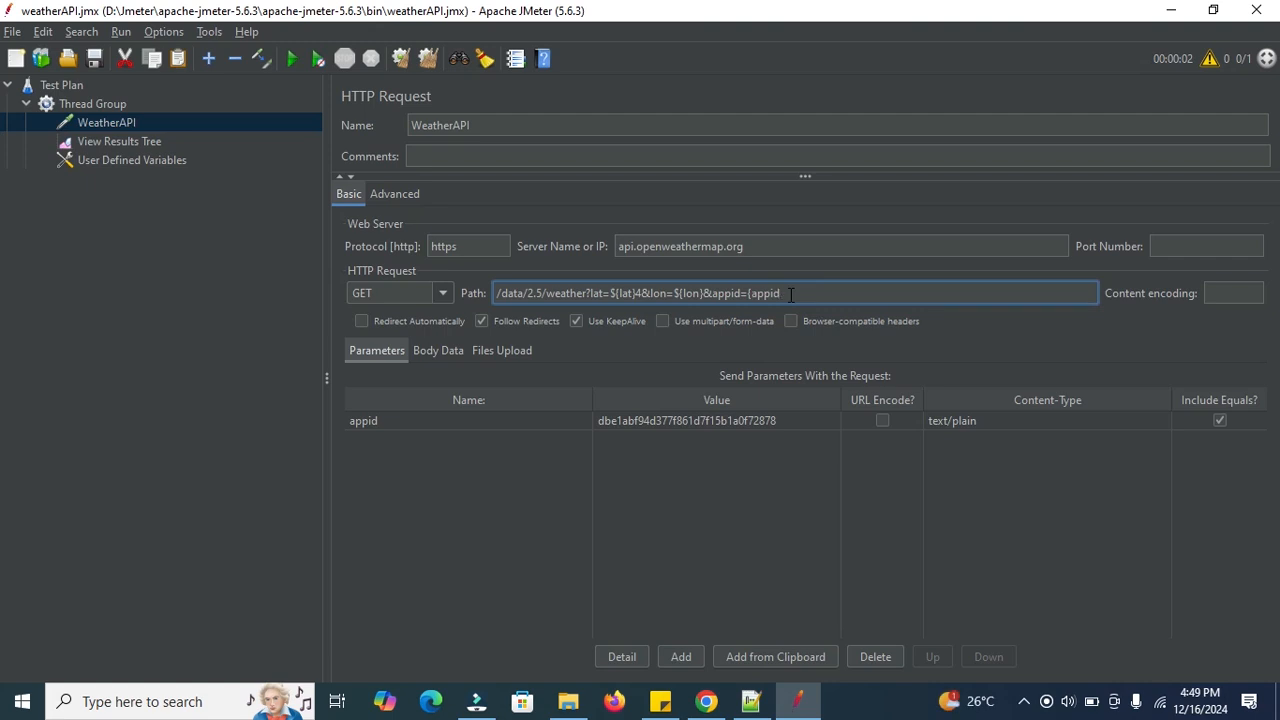
pyautogui.press('Left')
pyautogui.press('Left')
pyautogui.press('Left')
pyautogui.press('Left')
pyautogui.press('Left')
pyautogui.press('Left')
pyautogui.press('Left')
pyautogui.write('$')
# Clear old results, rerun, and inspect WeatherAPI's substituted request URL and Zocca's clear-sky JSON.
pyautogui.click(429, 58)
pyautogui.click(291, 58)
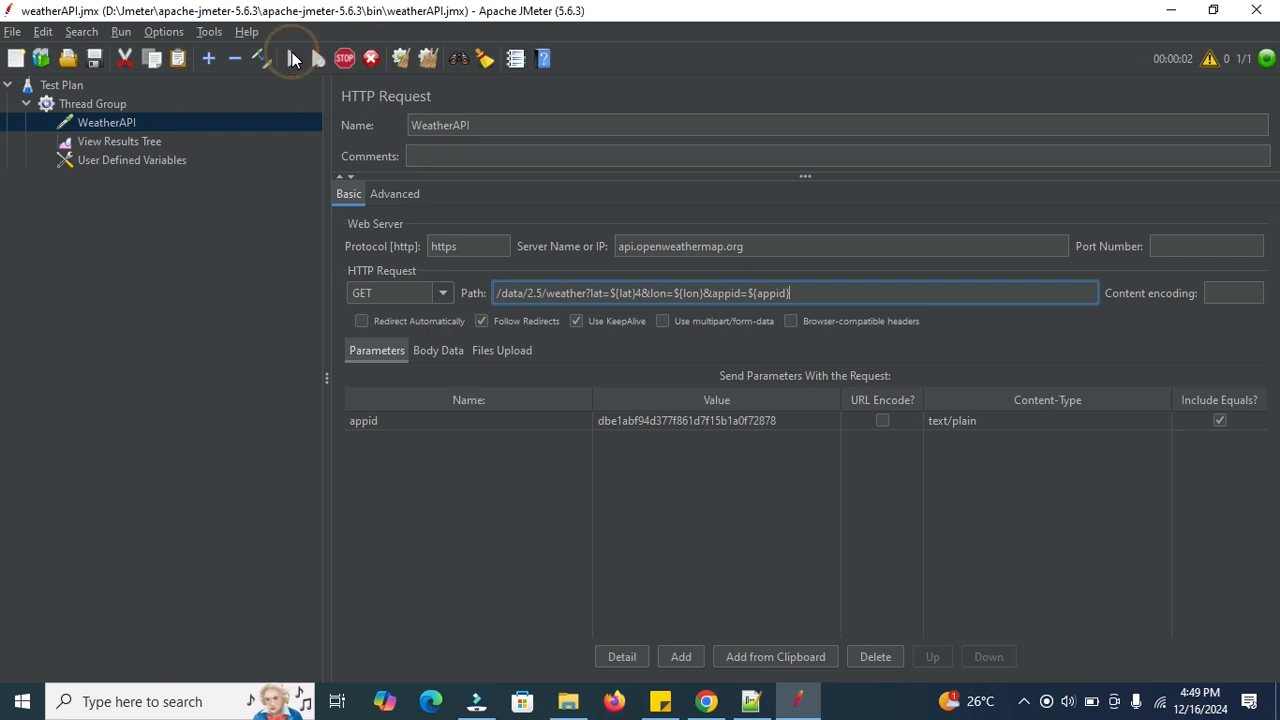
pyautogui.click(120, 142)
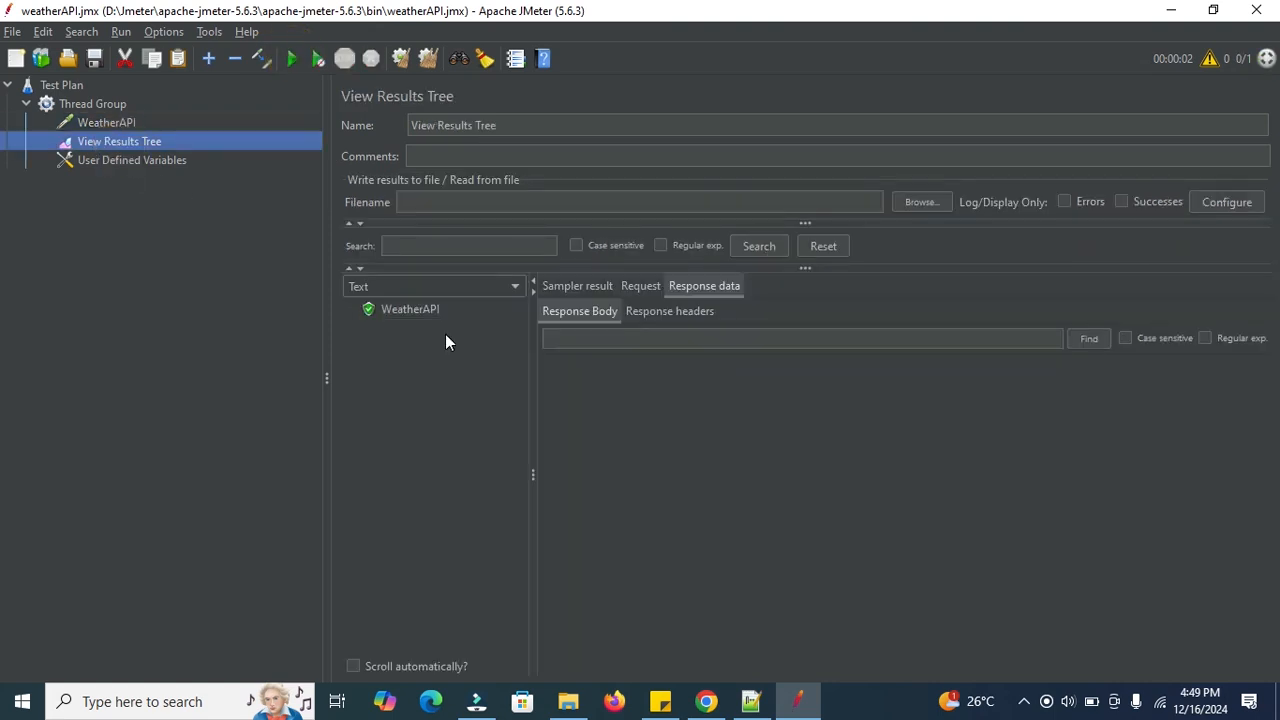
pyautogui.click(398, 308)
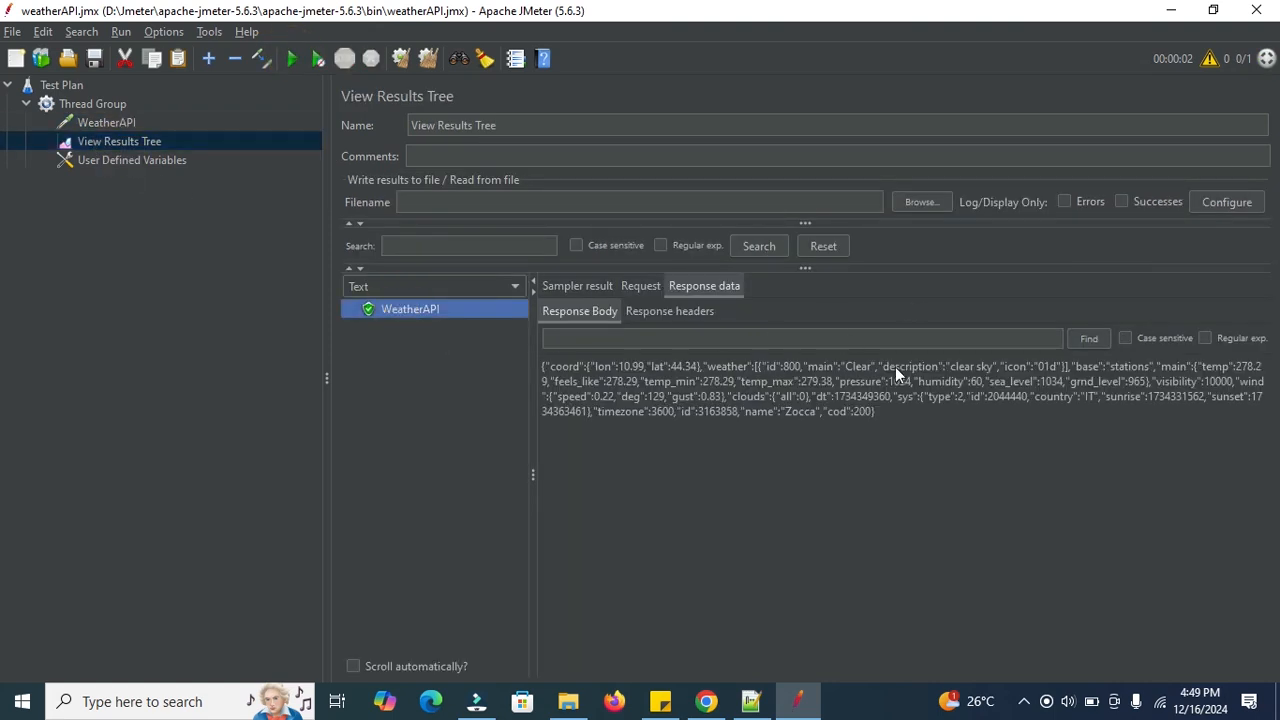
pyautogui.click(638, 287)
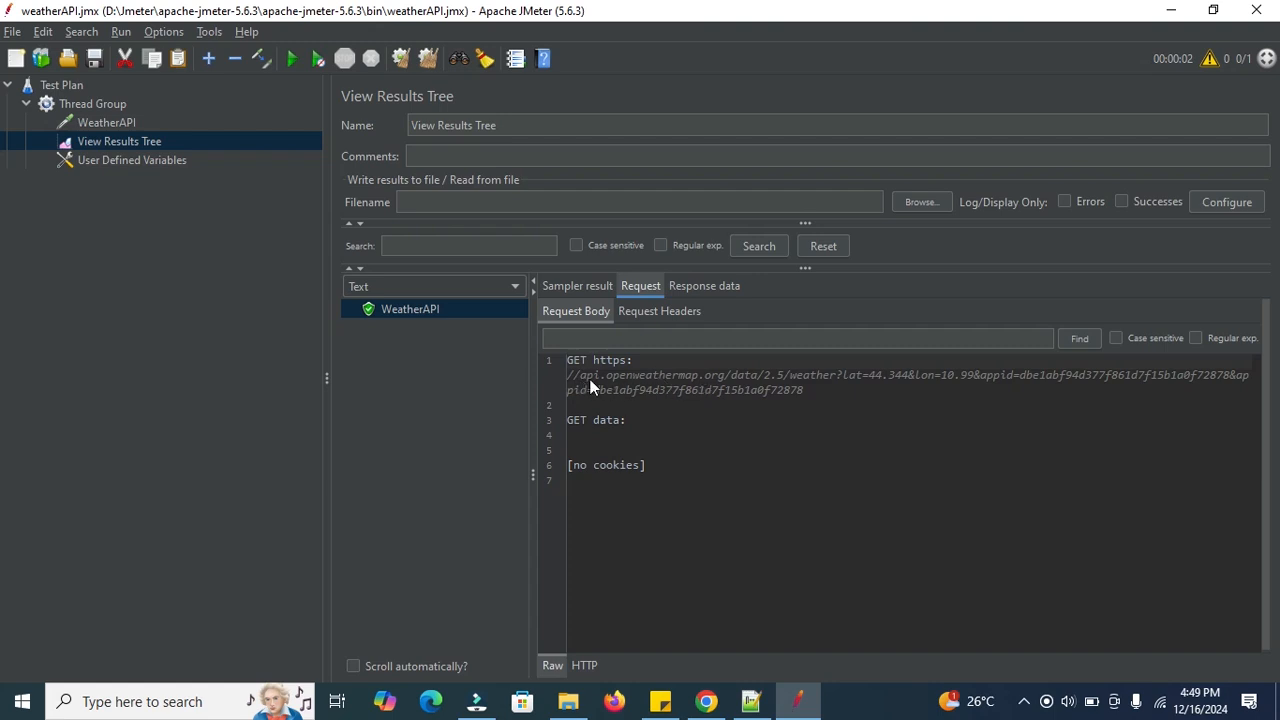
pyautogui.click(705, 286)
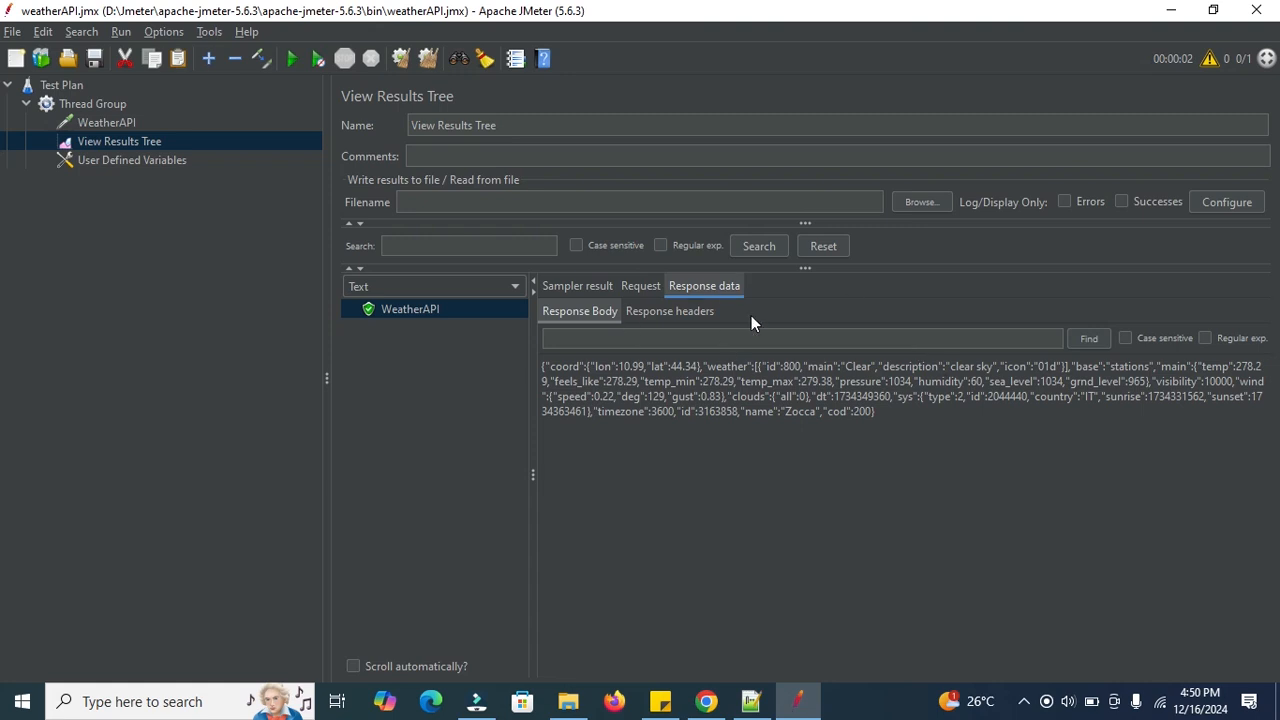